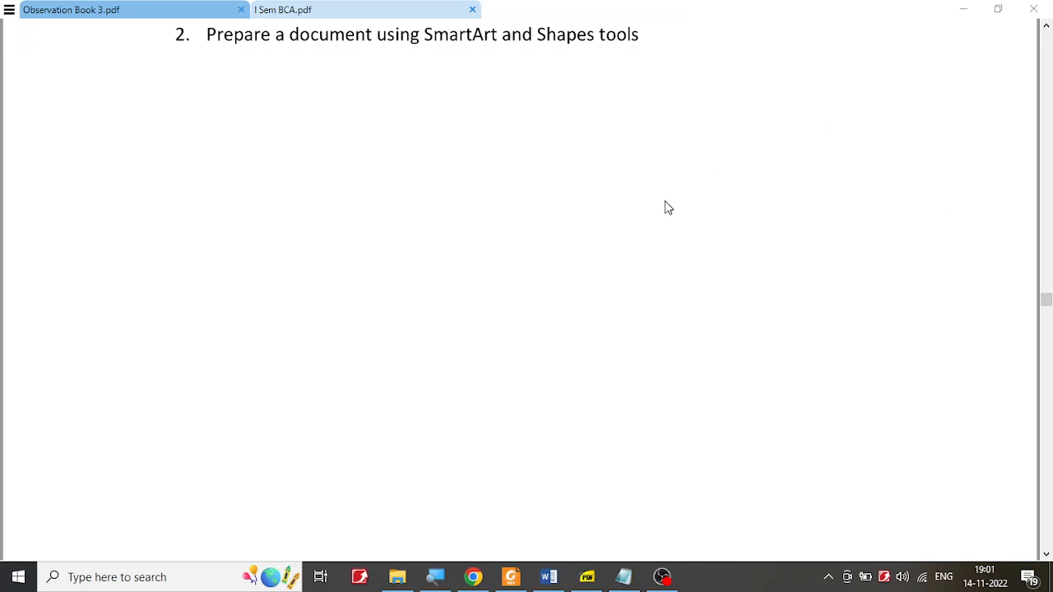
Step: Examine the largest-of-three-numbers flowchart and the Faridabad Division organization chart in the Observation Book PDF
{"action": "scroll", "coordinate": [667, 210], "scroll_direction": "down", "scroll_amount": 5}
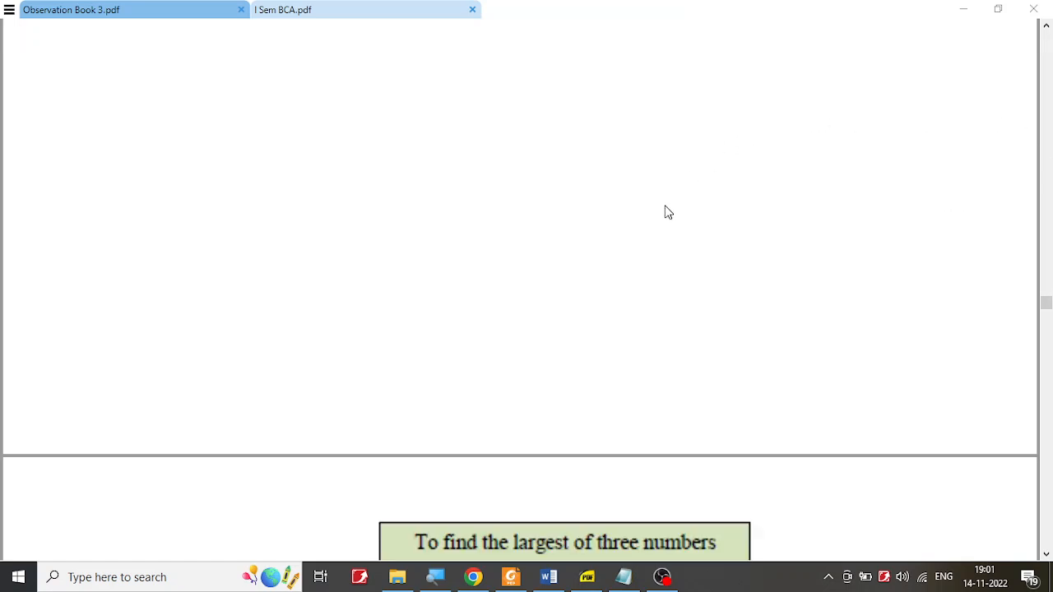
{"action": "scroll", "coordinate": [668, 213], "scroll_direction": "down", "scroll_amount": 6}
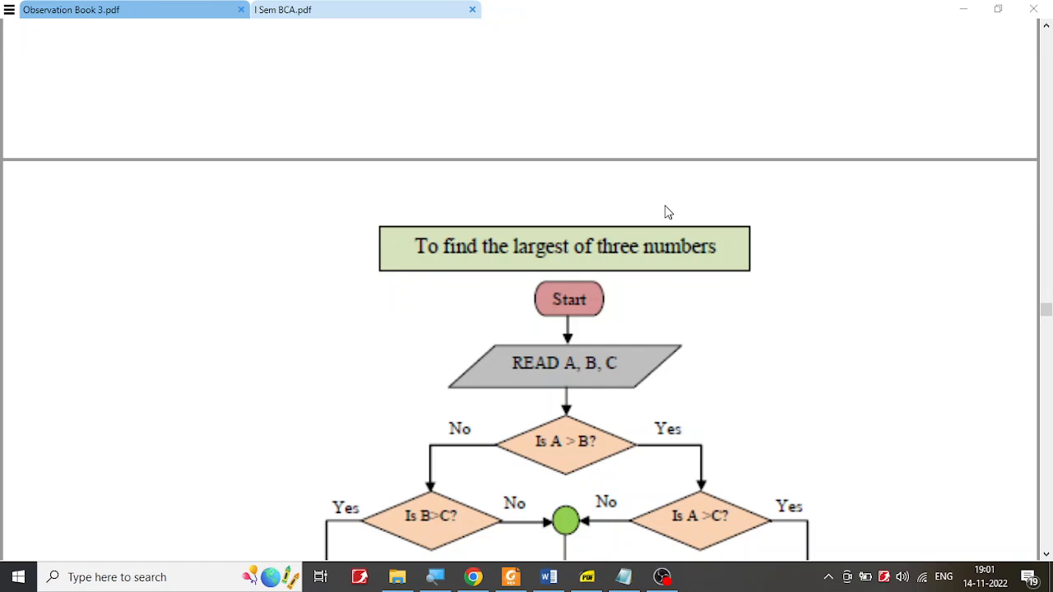
{"action": "scroll", "coordinate": [667, 212], "scroll_direction": "down", "scroll_amount": 2}
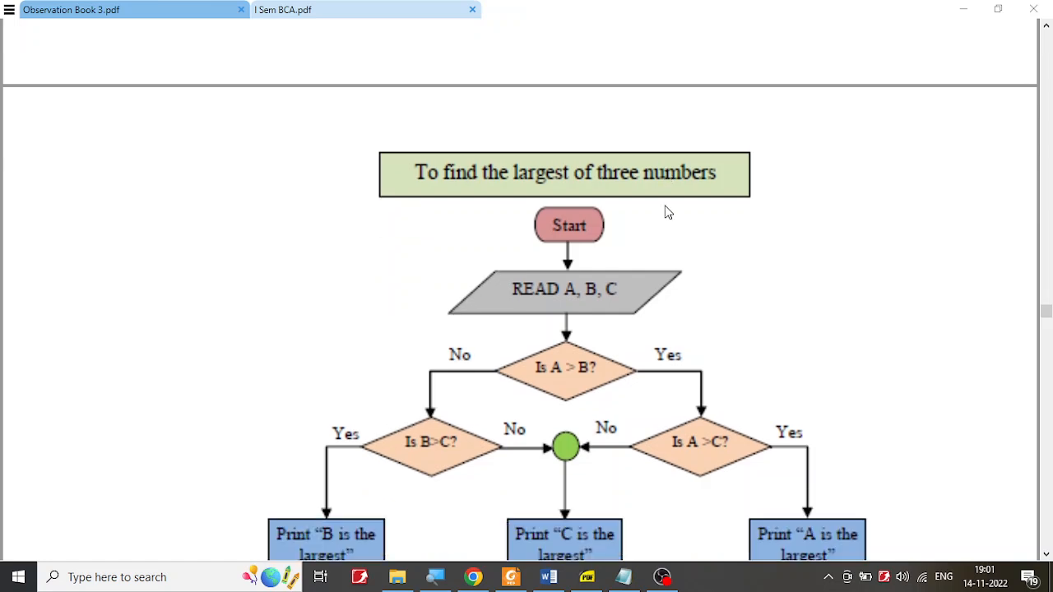
{"action": "scroll", "coordinate": [667, 212], "scroll_direction": "down", "scroll_amount": 10}
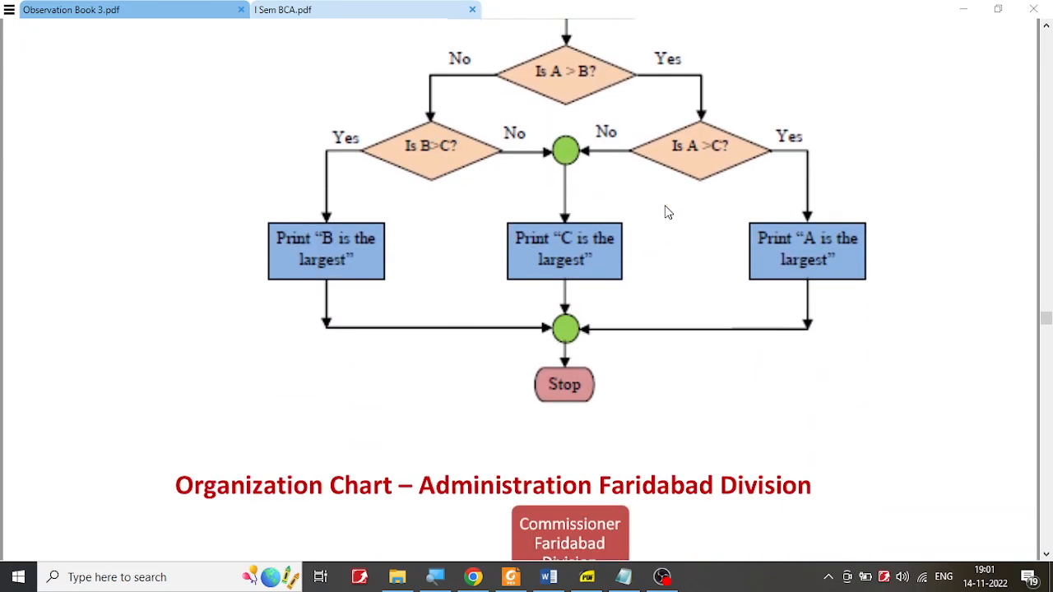
{"action": "scroll", "coordinate": [668, 212], "scroll_direction": "down", "scroll_amount": 3}
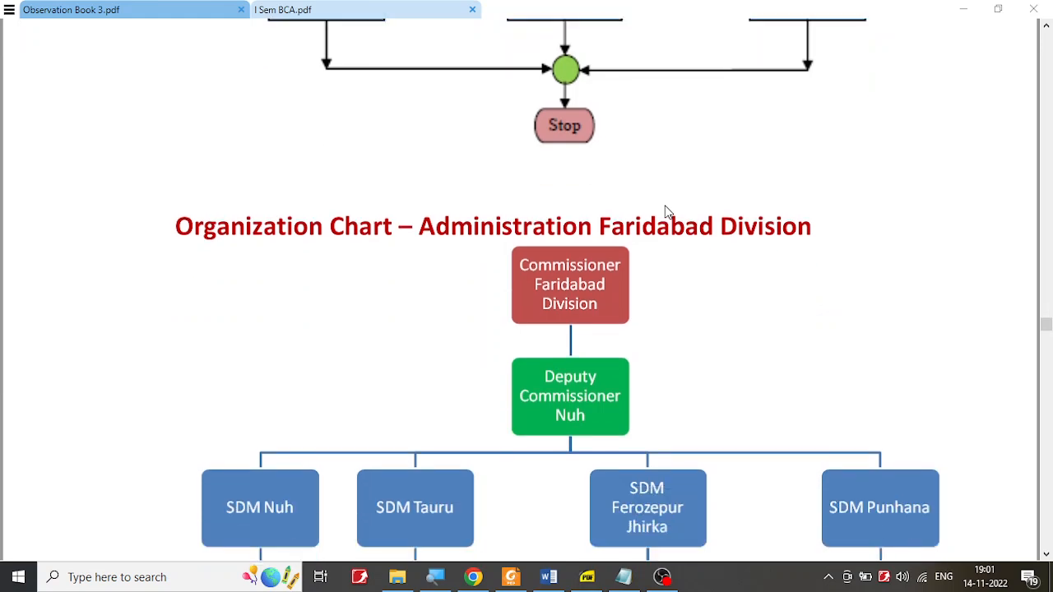
{"action": "scroll", "coordinate": [668, 212], "scroll_direction": "down", "scroll_amount": 2}
{"action": "scroll", "coordinate": [668, 212], "scroll_direction": "up", "scroll_amount": 12}
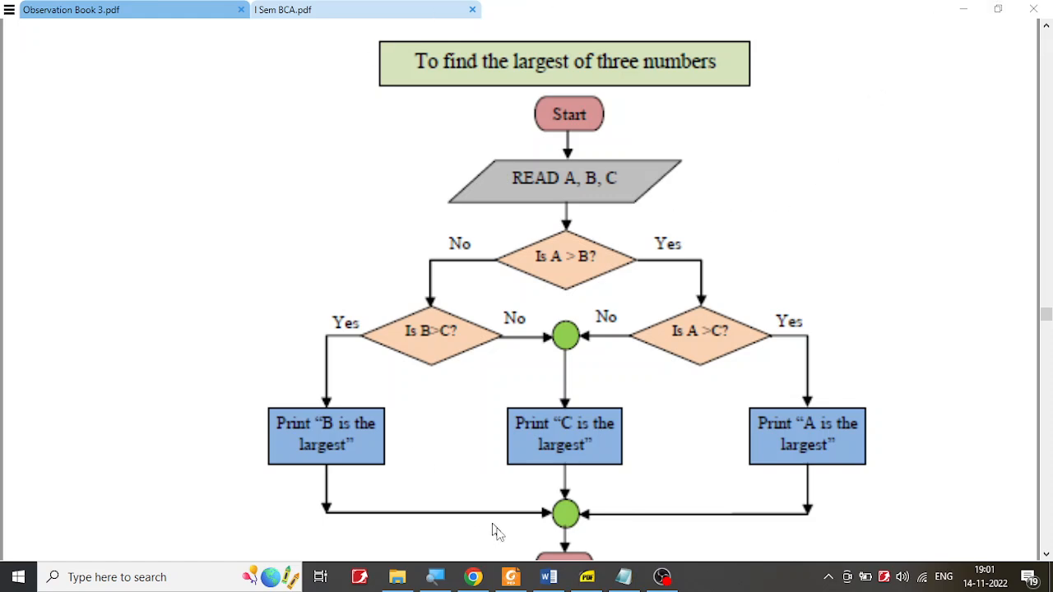
{"action": "left_click", "coordinate": [548, 576]}
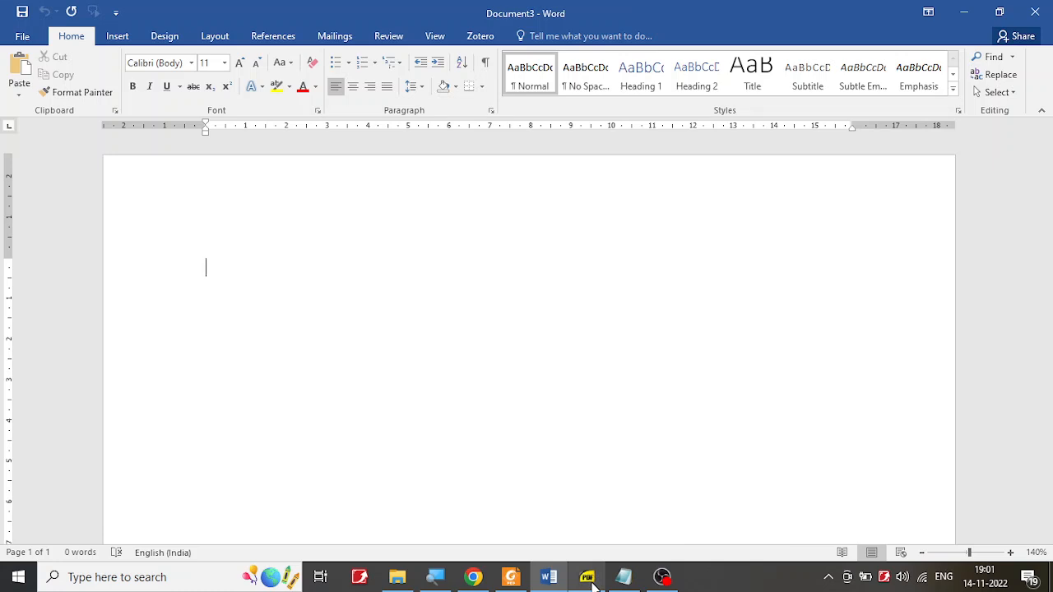
{"action": "mouse_move", "coordinate": [596, 580]}
{"action": "left_click", "coordinate": [642, 503]}
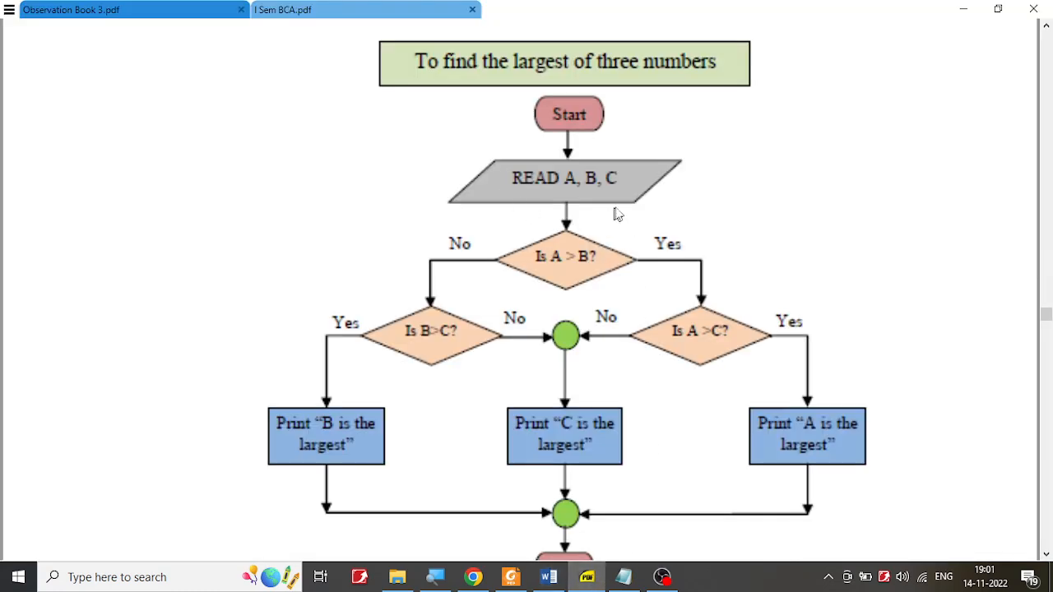
Step: Switch to Word and insert a new drawing canvas in the blank document
{"action": "left_click", "coordinate": [549, 576]}
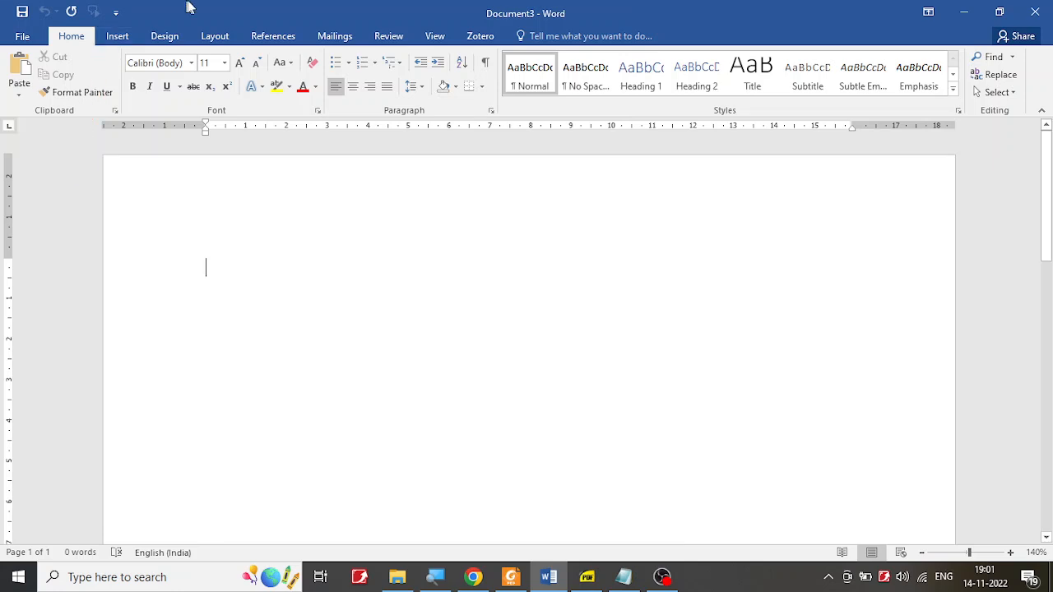
{"action": "left_click", "coordinate": [118, 38]}
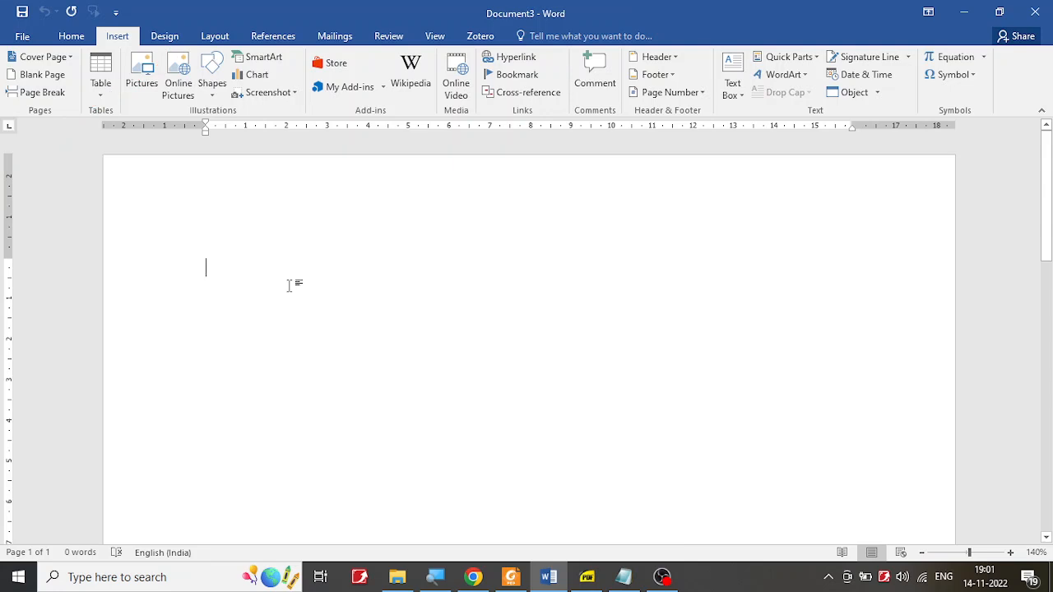
{"action": "left_click", "coordinate": [214, 97]}
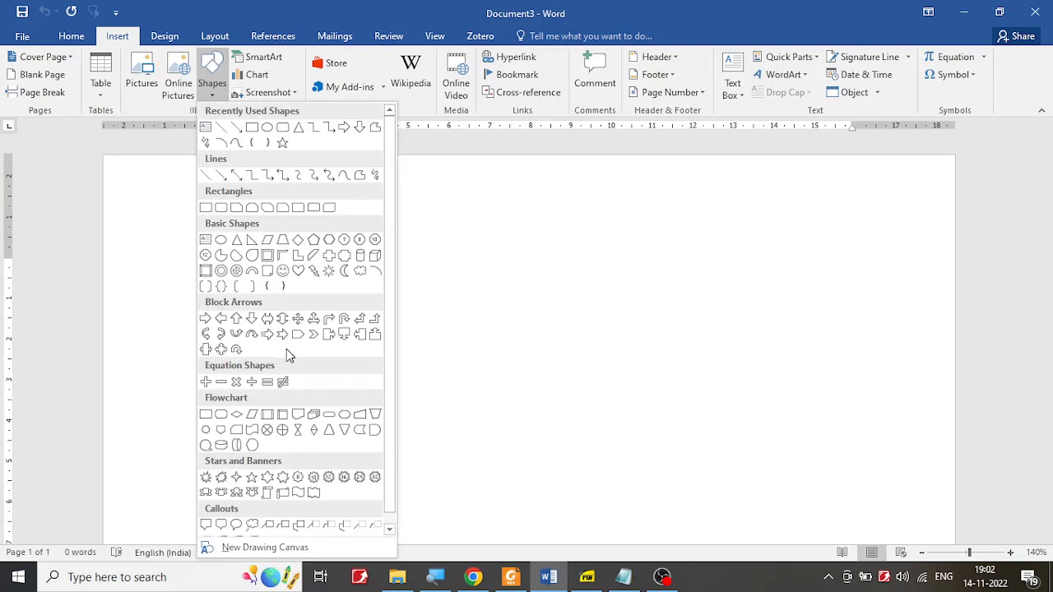
{"action": "scroll", "coordinate": [286, 348], "scroll_direction": "down", "scroll_amount": 1}
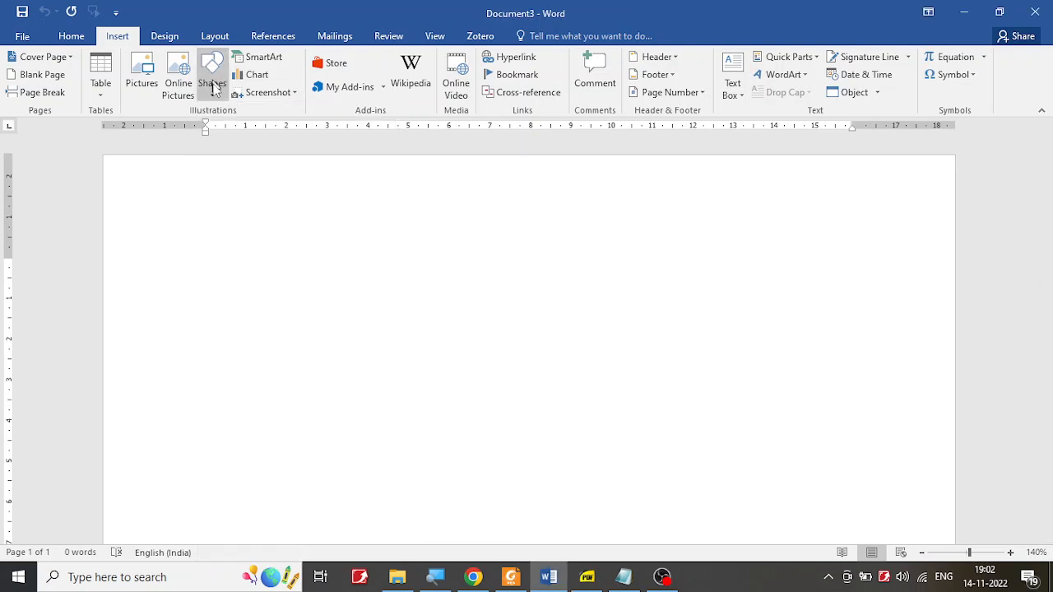
{"action": "left_click", "coordinate": [216, 93]}
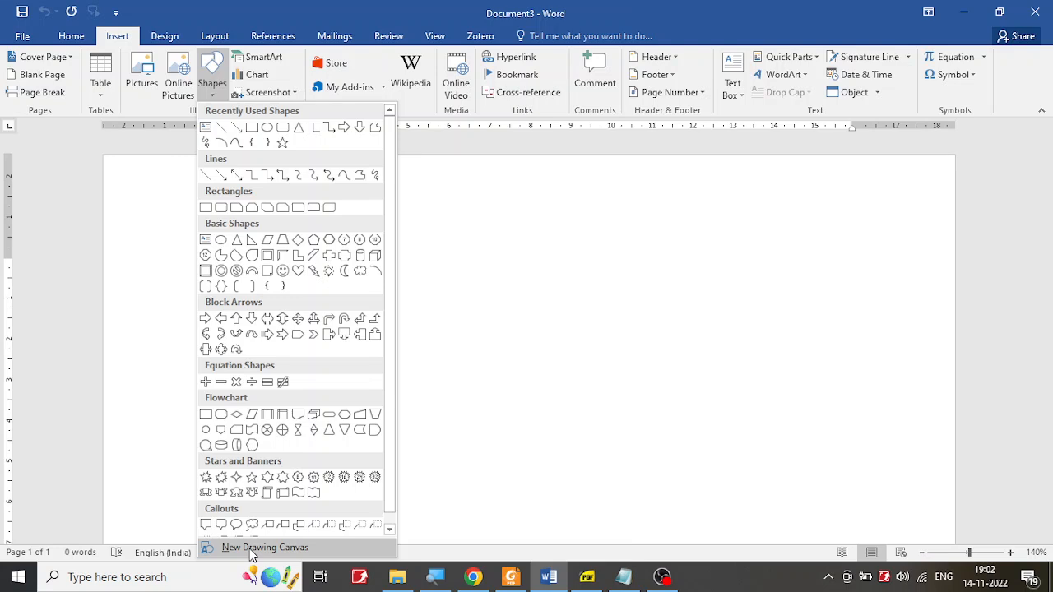
{"action": "left_click", "coordinate": [251, 548]}
Step: Extend the drawing canvas downward to a height of about 14 cm
{"action": "scroll", "coordinate": [443, 332], "scroll_direction": "down", "scroll_amount": 3}
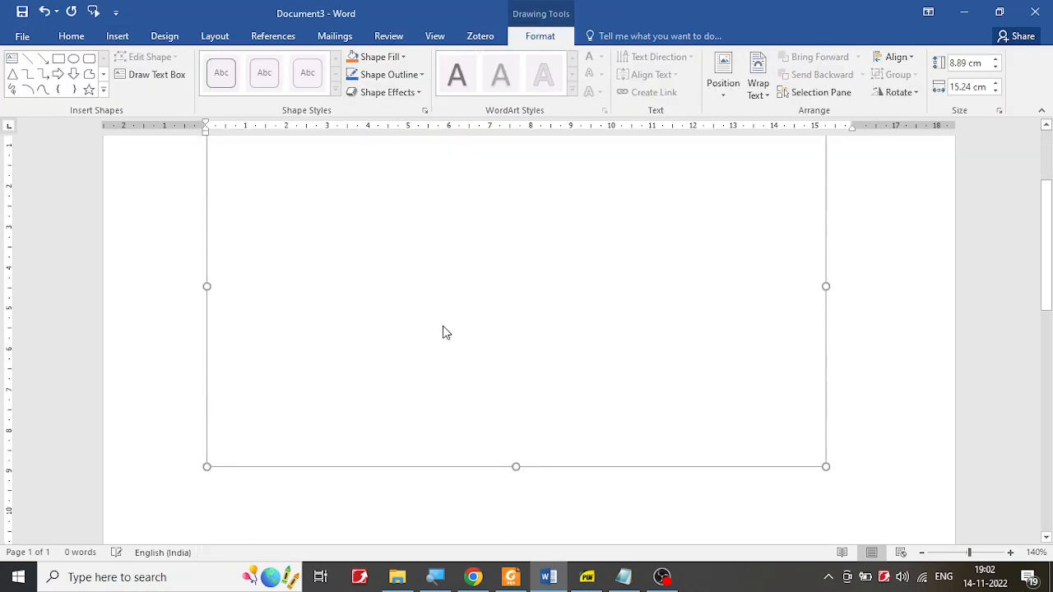
{"action": "scroll", "coordinate": [443, 332], "scroll_direction": "down", "scroll_amount": 3}
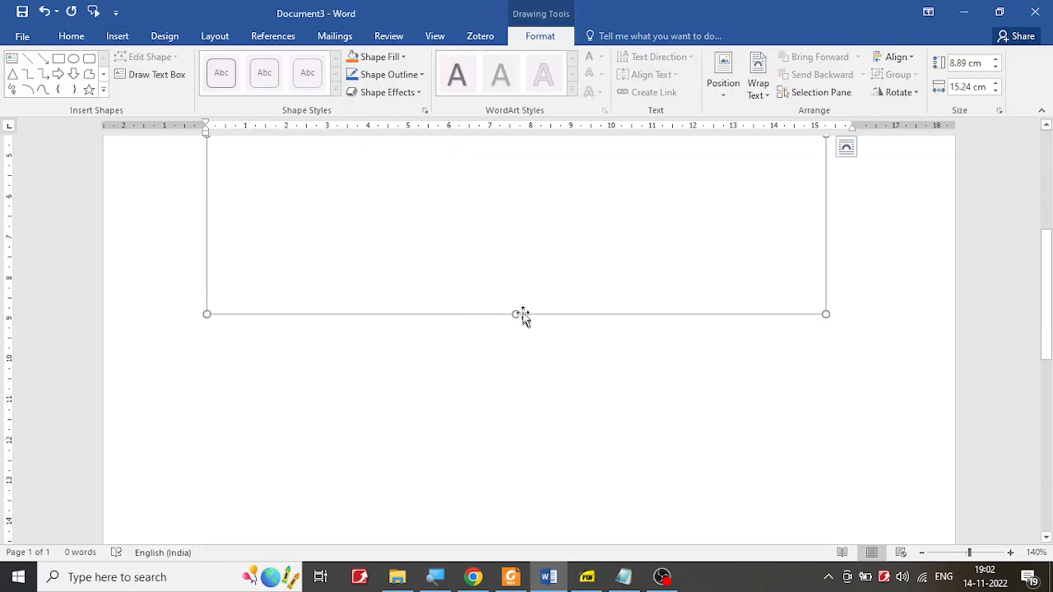
{"action": "left_click_drag", "start_coordinate": [519, 314], "coordinate": [514, 520]}
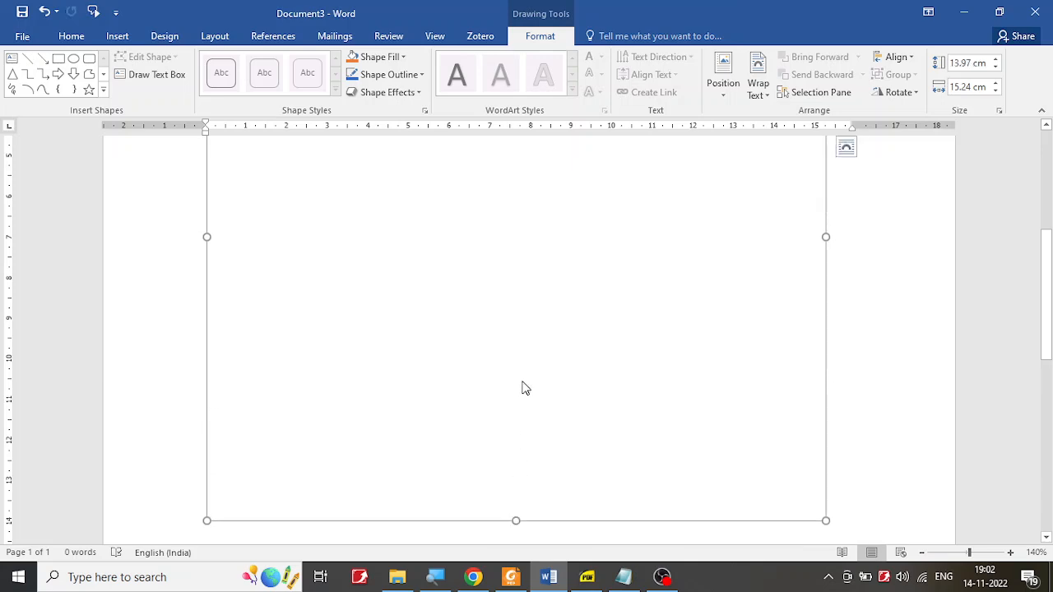
{"action": "scroll", "coordinate": [525, 388], "scroll_direction": "up", "scroll_amount": 6}
{"action": "scroll", "coordinate": [526, 386], "scroll_direction": "down", "scroll_amount": 5}
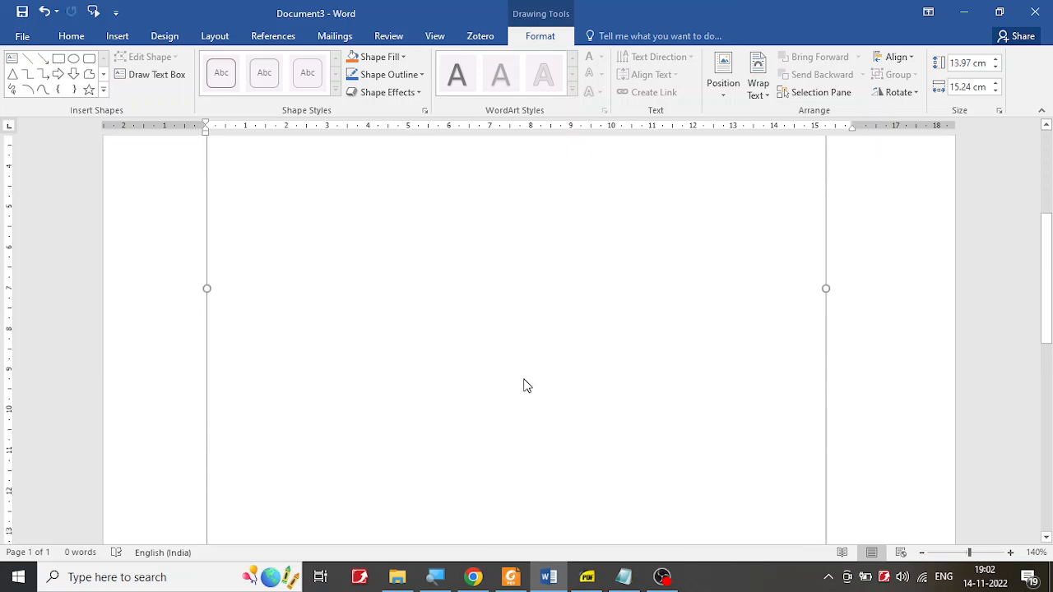
{"action": "scroll", "coordinate": [526, 385], "scroll_direction": "down", "scroll_amount": 6}
{"action": "scroll", "coordinate": [524, 384], "scroll_direction": "up", "scroll_amount": 7}
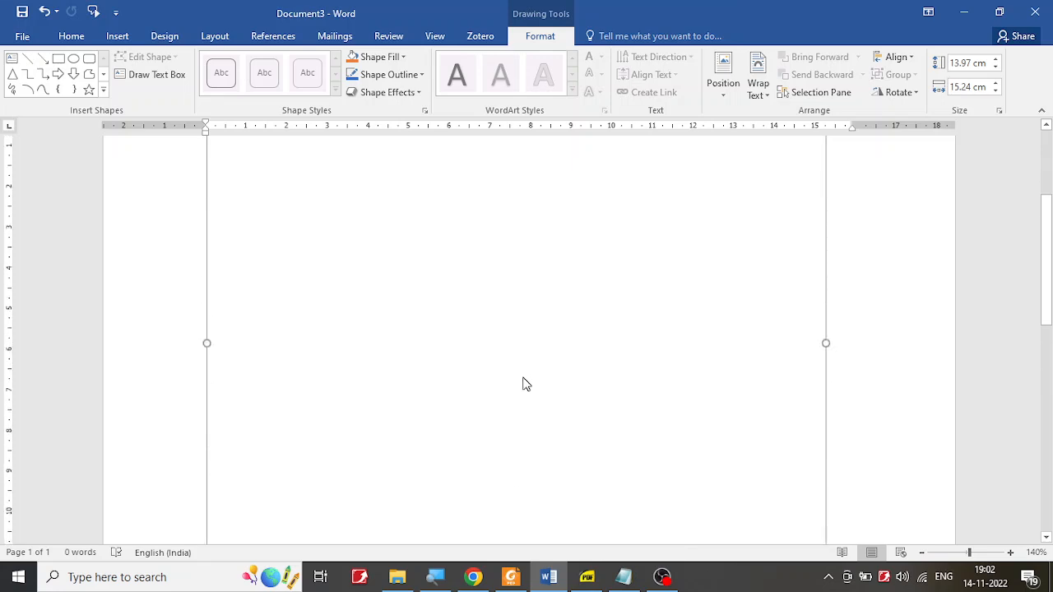
{"action": "scroll", "coordinate": [526, 384], "scroll_direction": "up", "scroll_amount": 5}
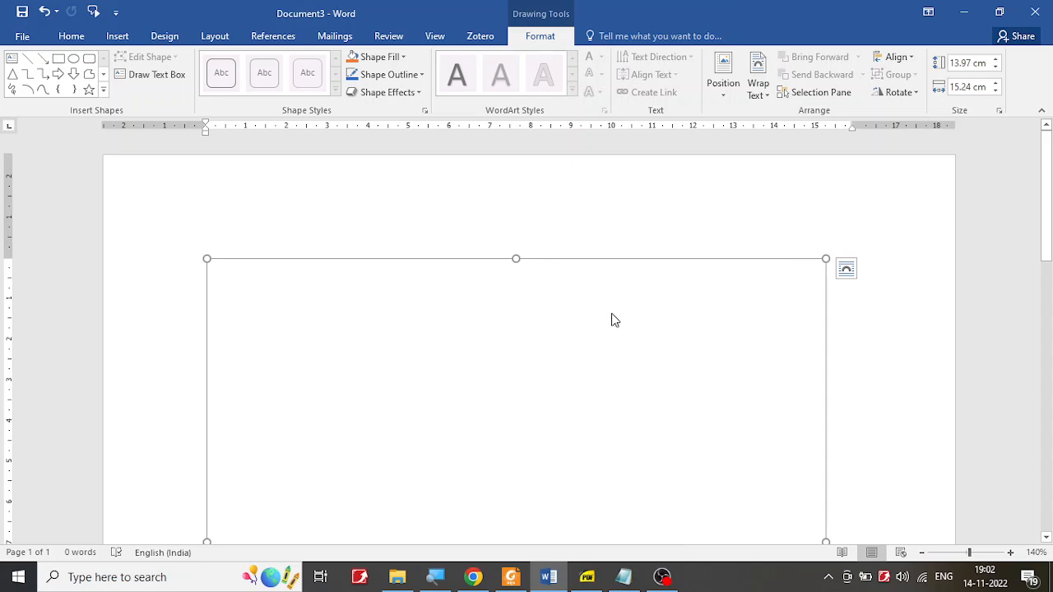
Step: Check the reference flowchart and draw a title text box about 6.3 cm wide and 1.6 cm high near the canvas's upper edge
{"action": "left_click", "coordinate": [587, 577]}
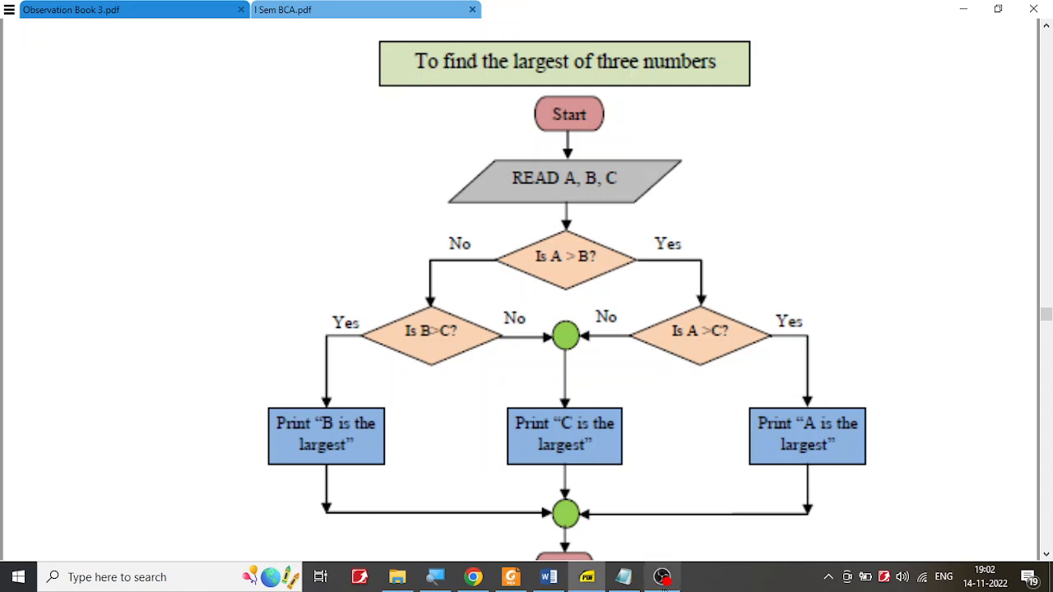
{"action": "left_click", "coordinate": [549, 578]}
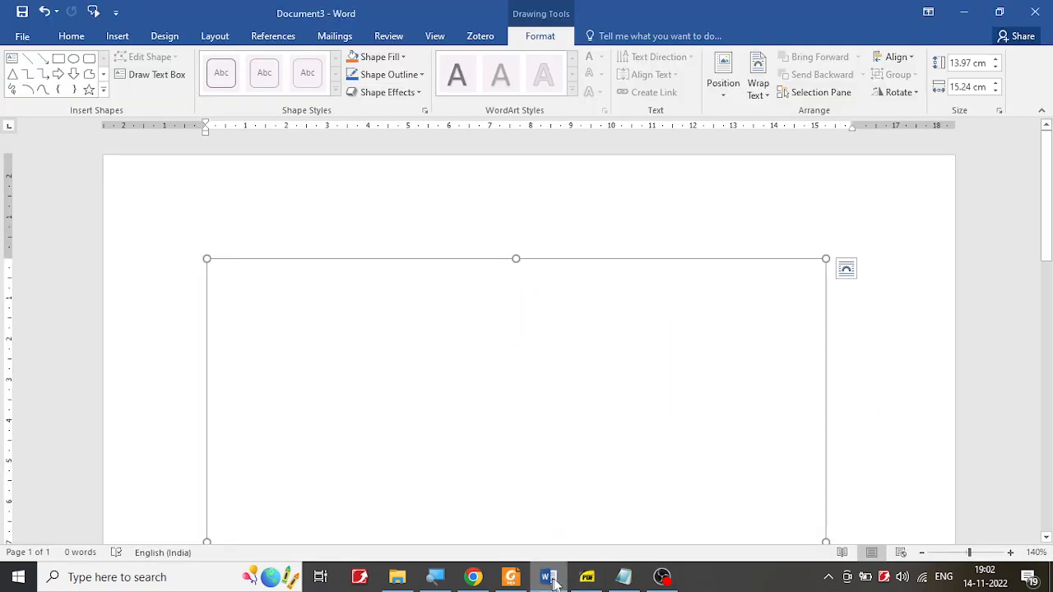
{"action": "left_click", "coordinate": [12, 59]}
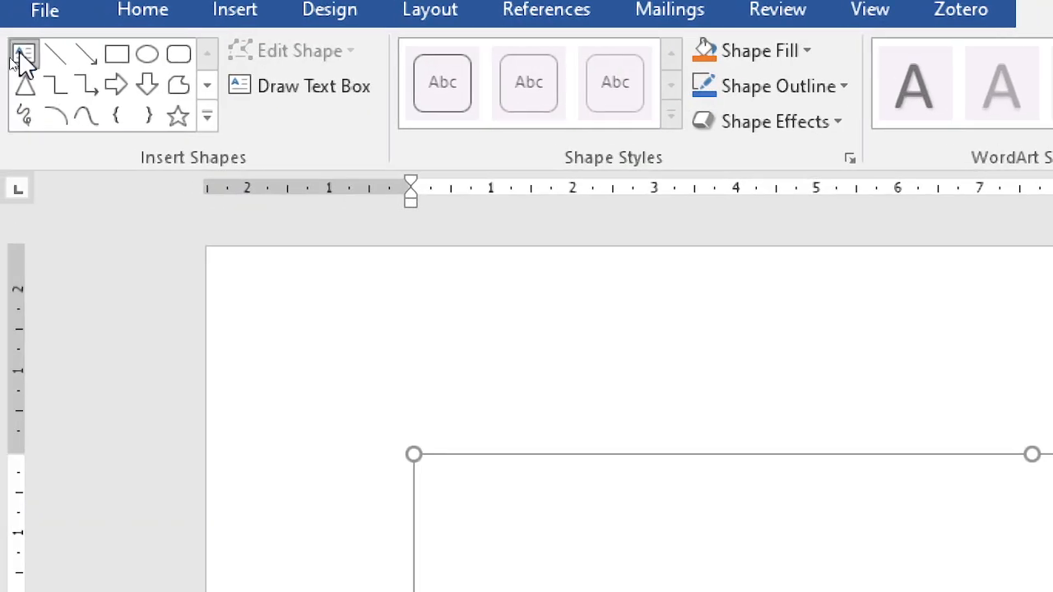
{"action": "left_click", "coordinate": [21, 60]}
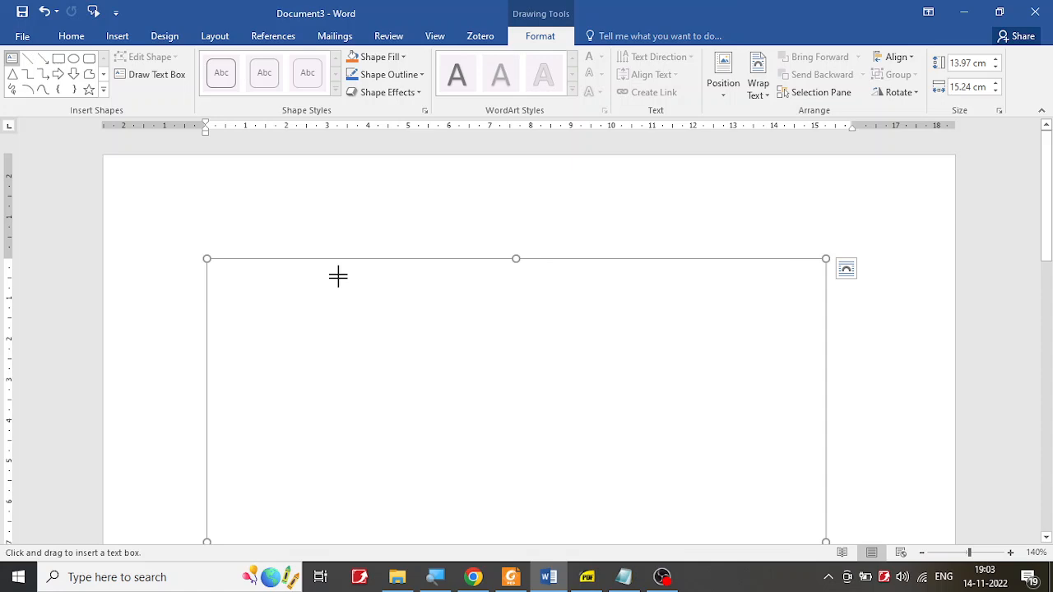
{"action": "left_click_drag", "start_coordinate": [211, 258], "coordinate": [544, 364]}
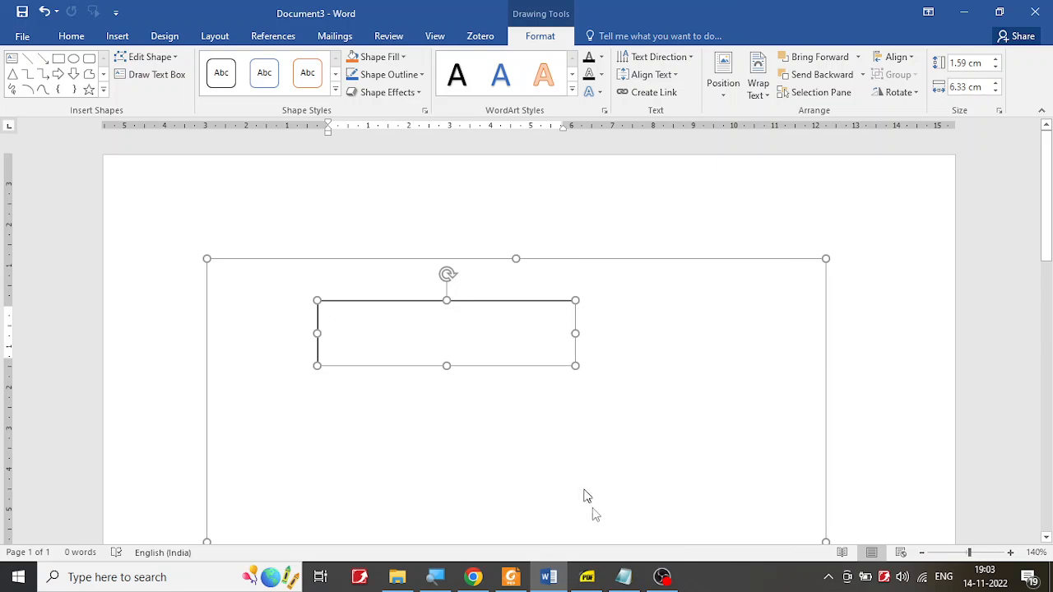
Step: Enter the title "To Find largest of Three Numbers" in the text box, following the reference flowchart
{"action": "left_click", "coordinate": [588, 579]}
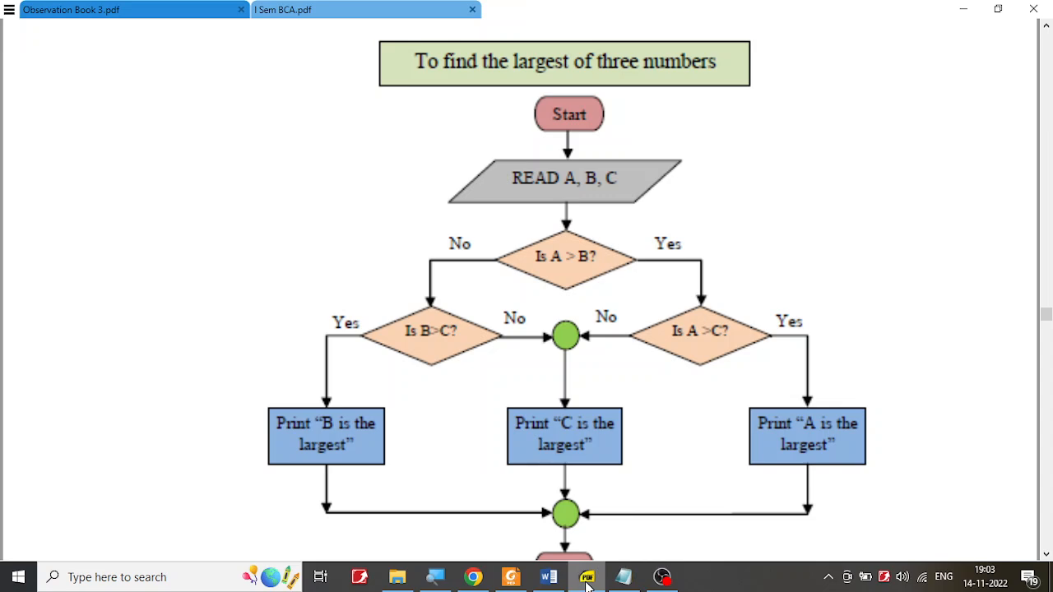
{"action": "left_click", "coordinate": [548, 576]}
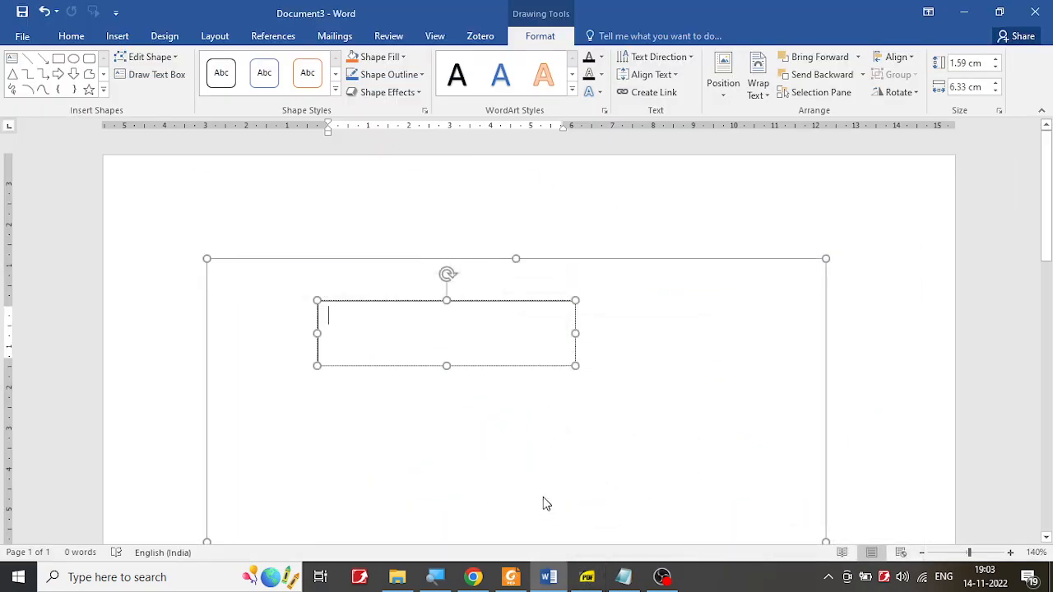
{"action": "type", "text": "To"}
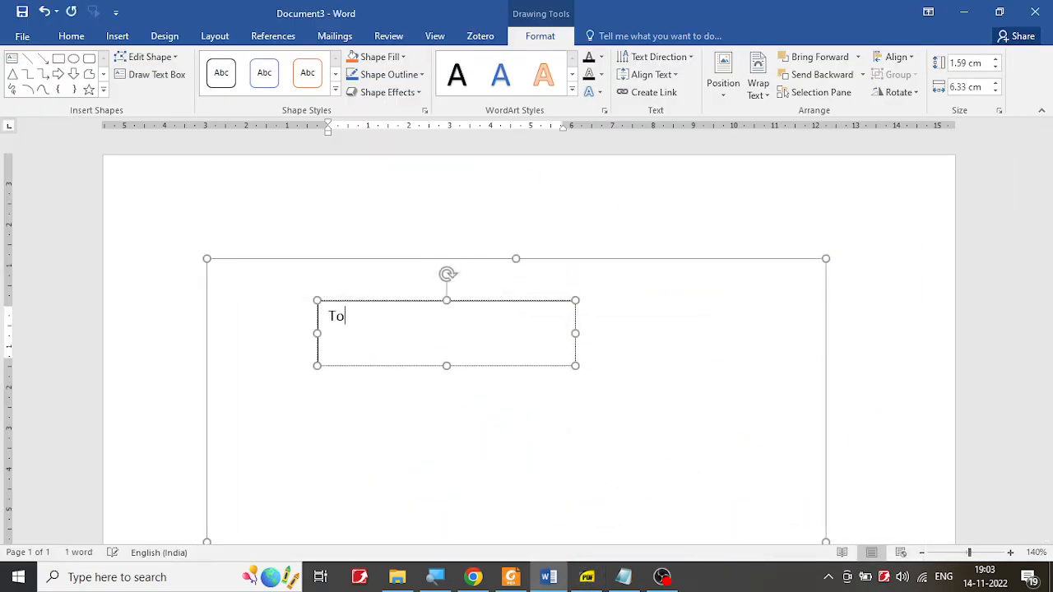
{"action": "type", "text": " F"}
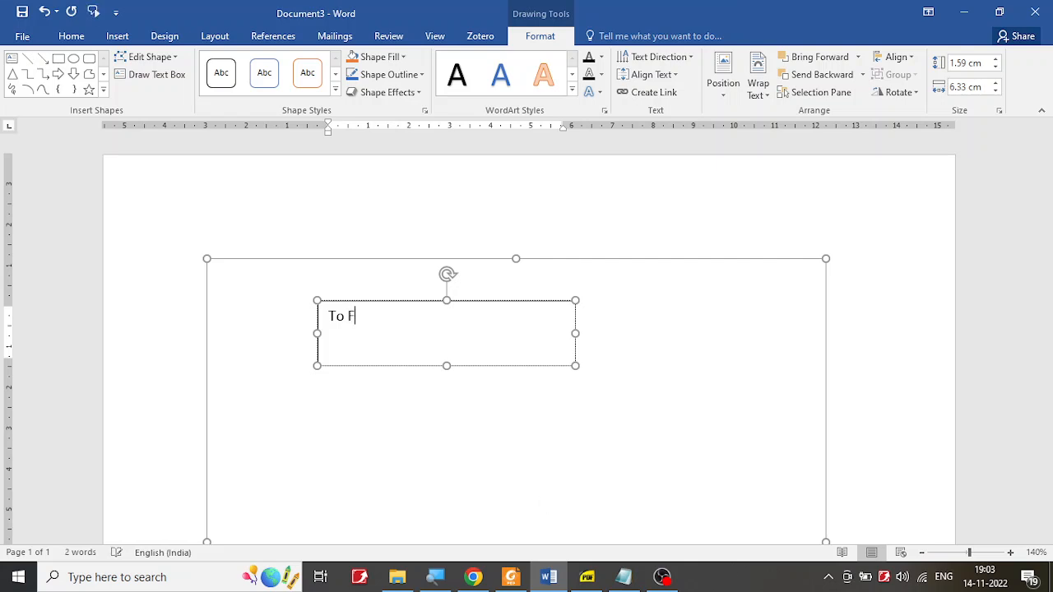
{"action": "type", "text": "ind largest of "}
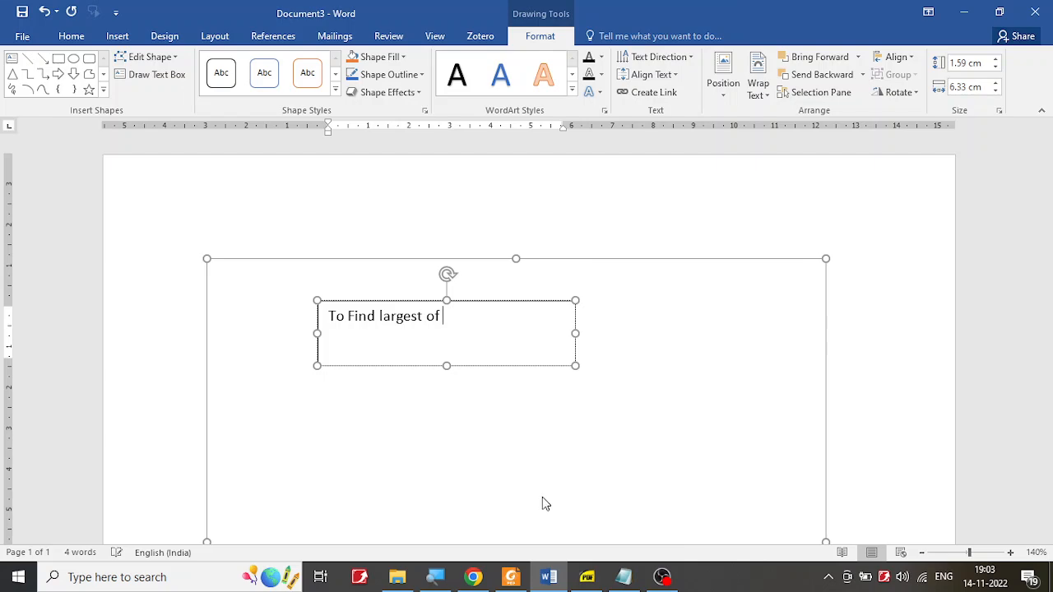
{"action": "type", "text": "Three Numbers"}
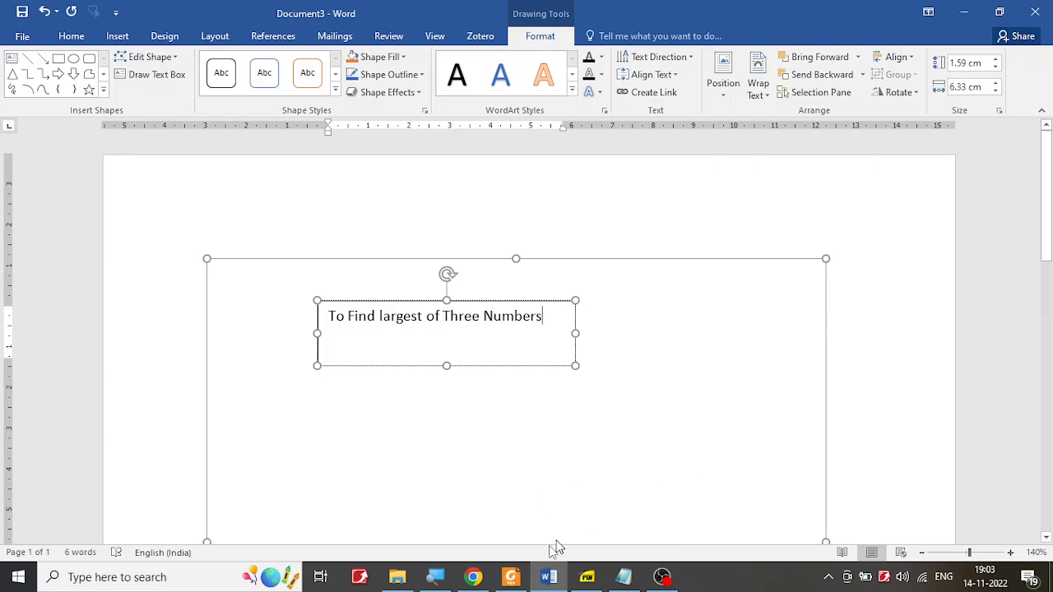
Step: Check the title in the reference PDF, minimize it, and correct the text box's capitalization to "To find largest of three numbers"
{"action": "left_click", "coordinate": [594, 576]}
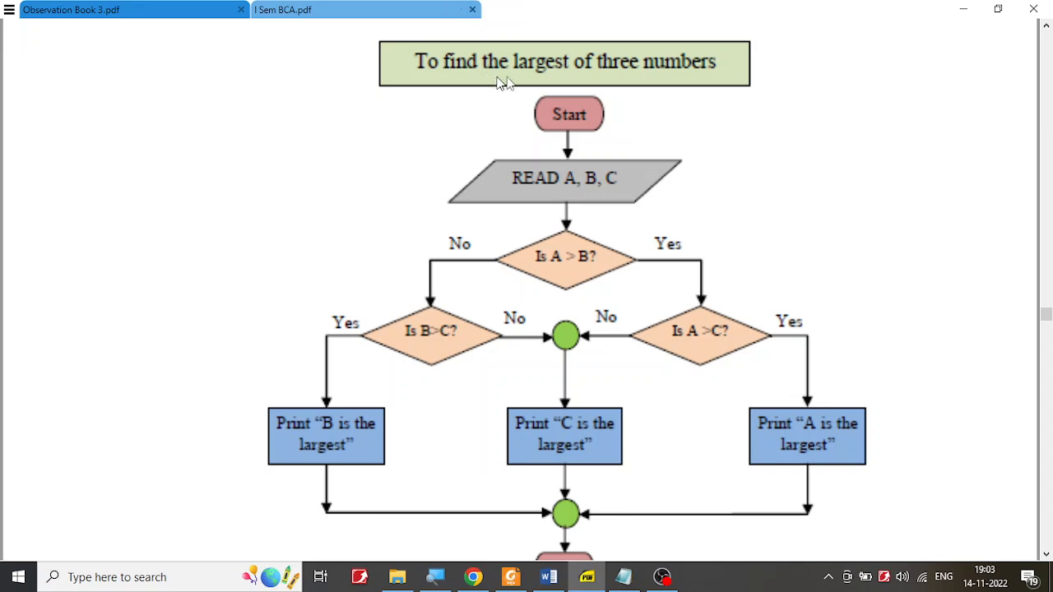
{"action": "left_click", "coordinate": [970, 9]}
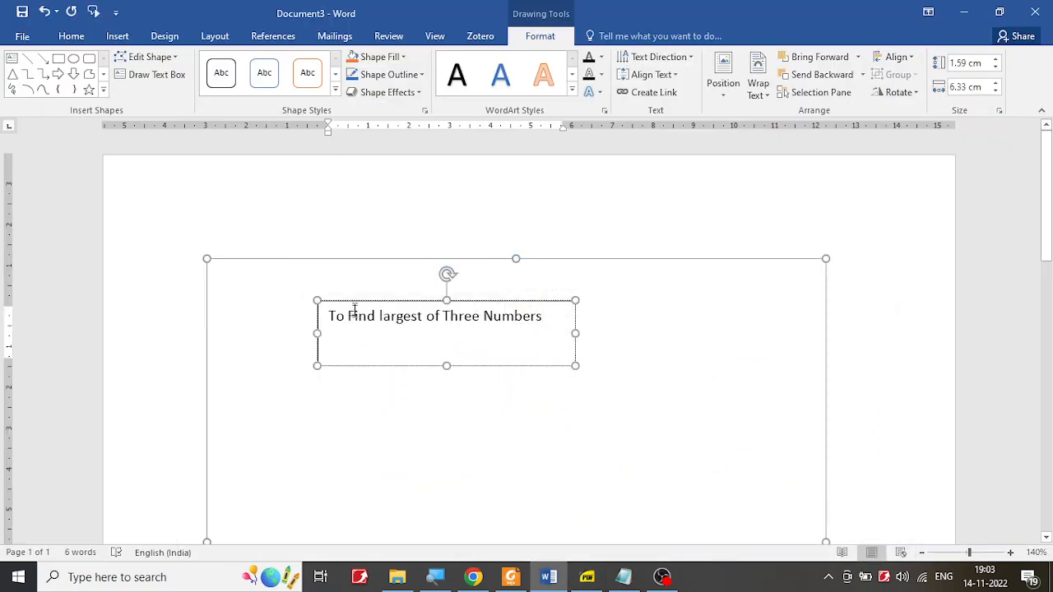
{"action": "left_click_drag", "start_coordinate": [354, 316], "coordinate": [348, 315]}
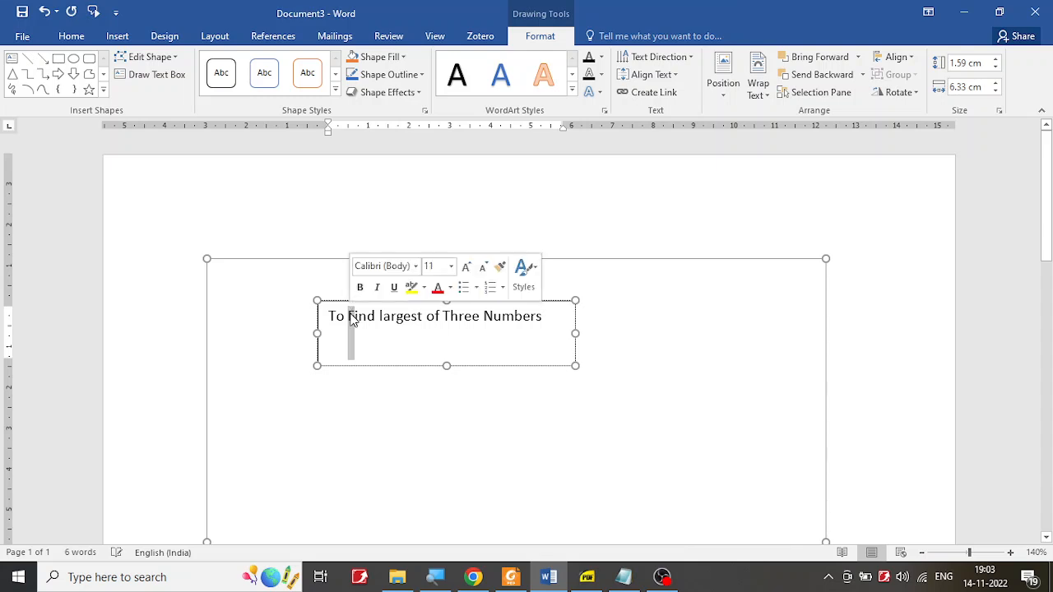
{"action": "type", "text": "f"}
{"action": "left_click_drag", "start_coordinate": [442, 312], "coordinate": [446, 312]}
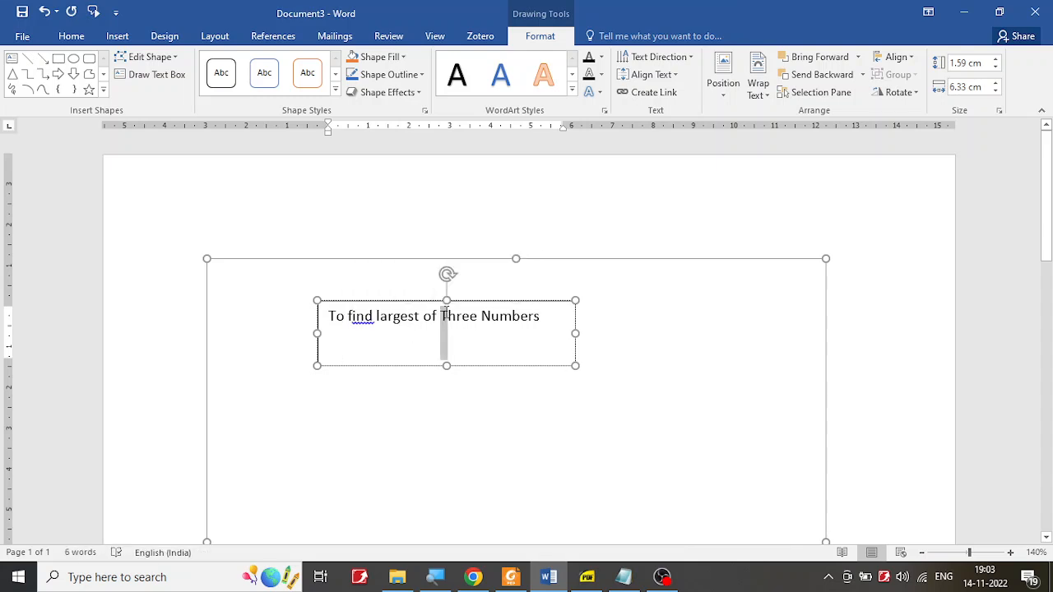
{"action": "type", "text": "t"}
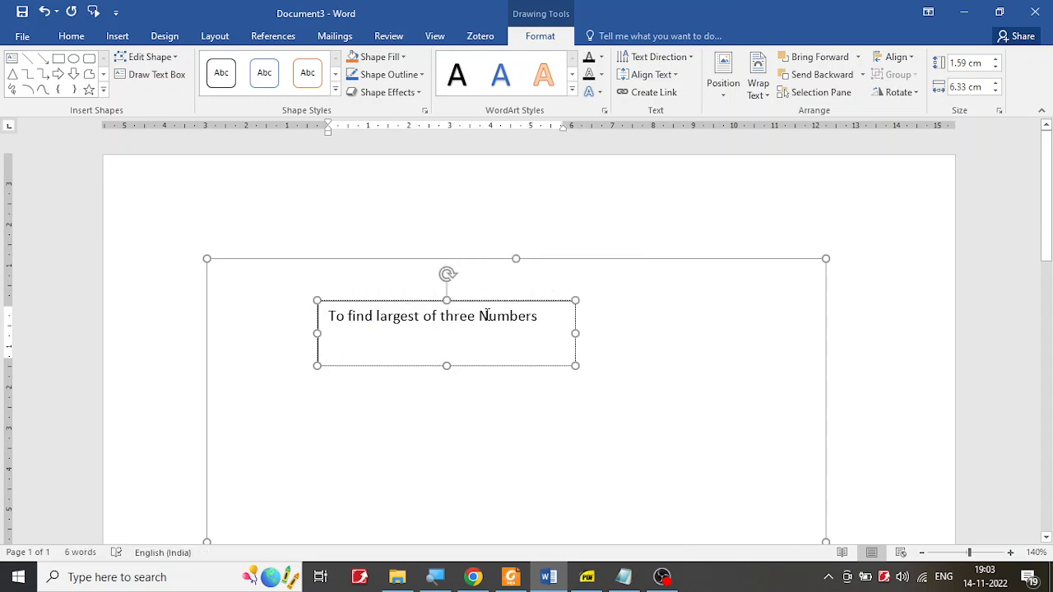
{"action": "left_click_drag", "start_coordinate": [479, 316], "coordinate": [488, 316]}
{"action": "type", "text": "n"}
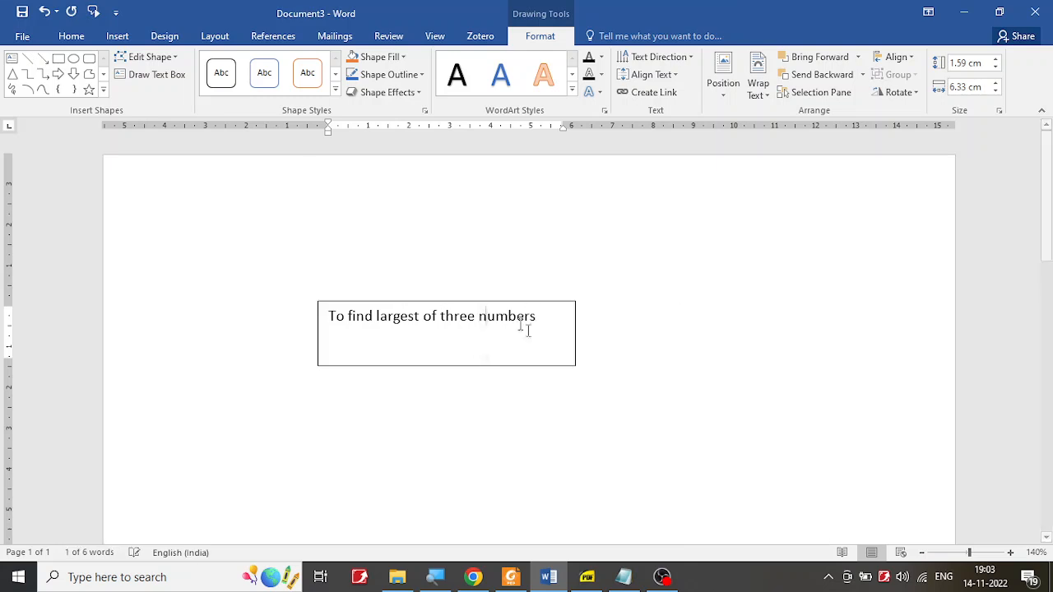
Step: Shrink the title text box to about 6 cm by 0.8 cm and move it to the middle near the canvas's upper edge
{"action": "left_click_drag", "start_coordinate": [575, 365], "coordinate": [575, 332]}
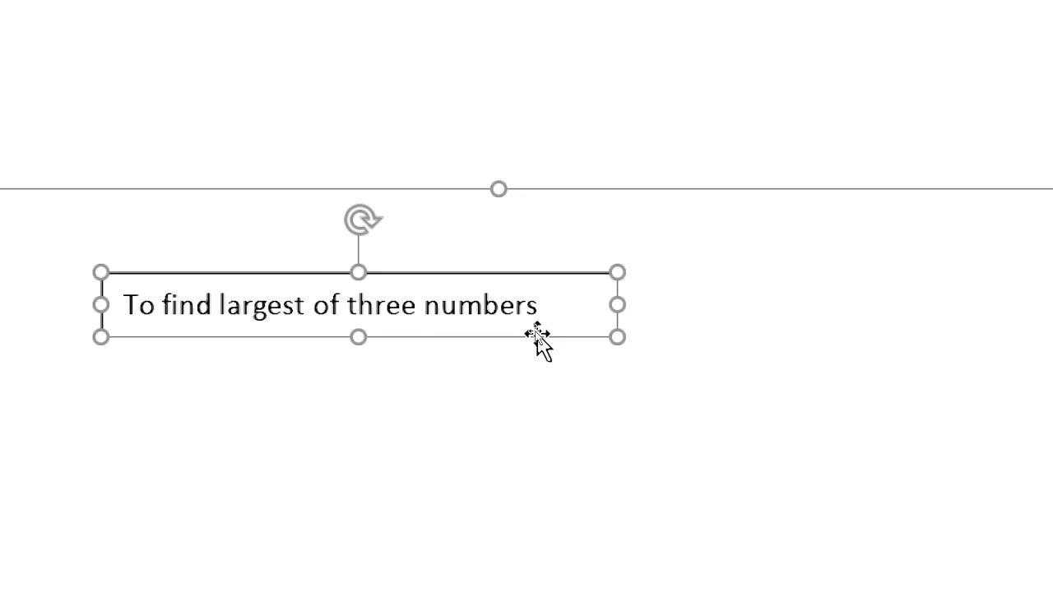
{"action": "left_click_drag", "start_coordinate": [535, 331], "coordinate": [609, 327]}
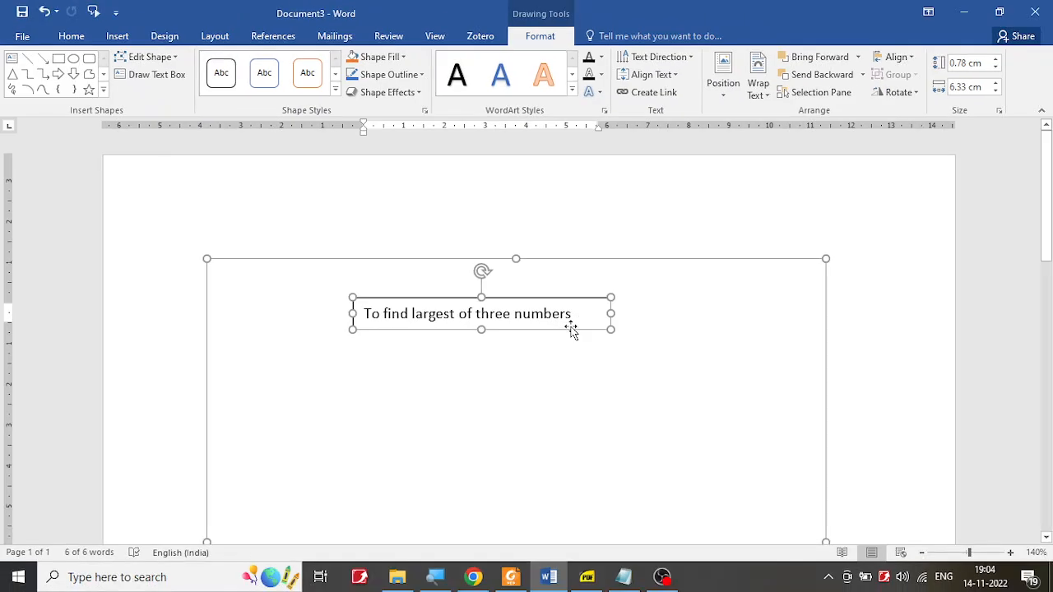
{"action": "left_click_drag", "start_coordinate": [571, 329], "coordinate": [619, 309]}
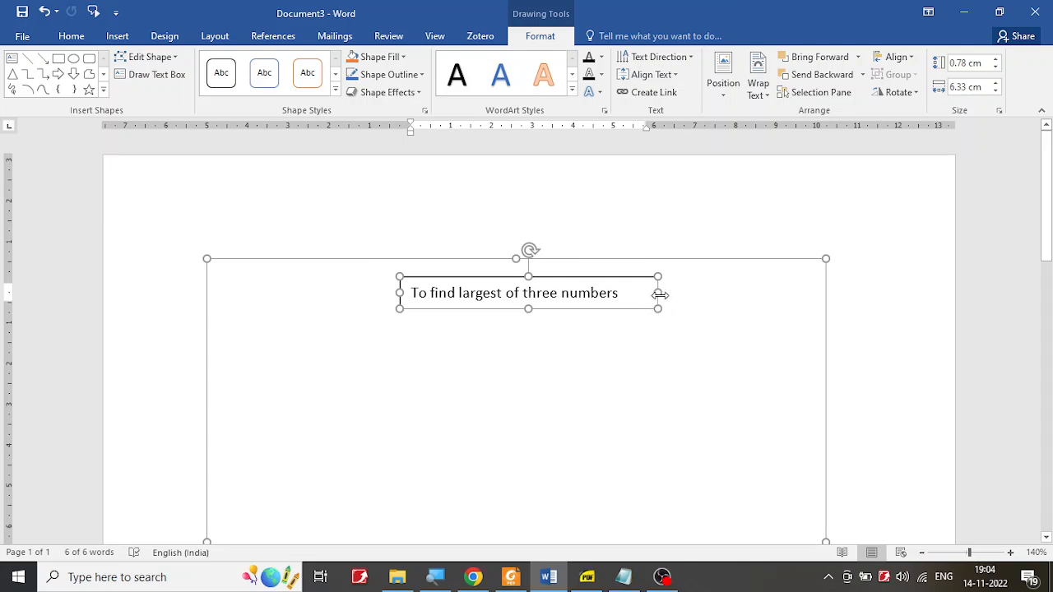
{"action": "mouse_move", "coordinate": [660, 294]}
{"action": "left_mouse_down"}
{"action": "mouse_move", "coordinate": [625, 296]}
{"action": "mouse_move", "coordinate": [646, 294]}
{"action": "left_mouse_up"}
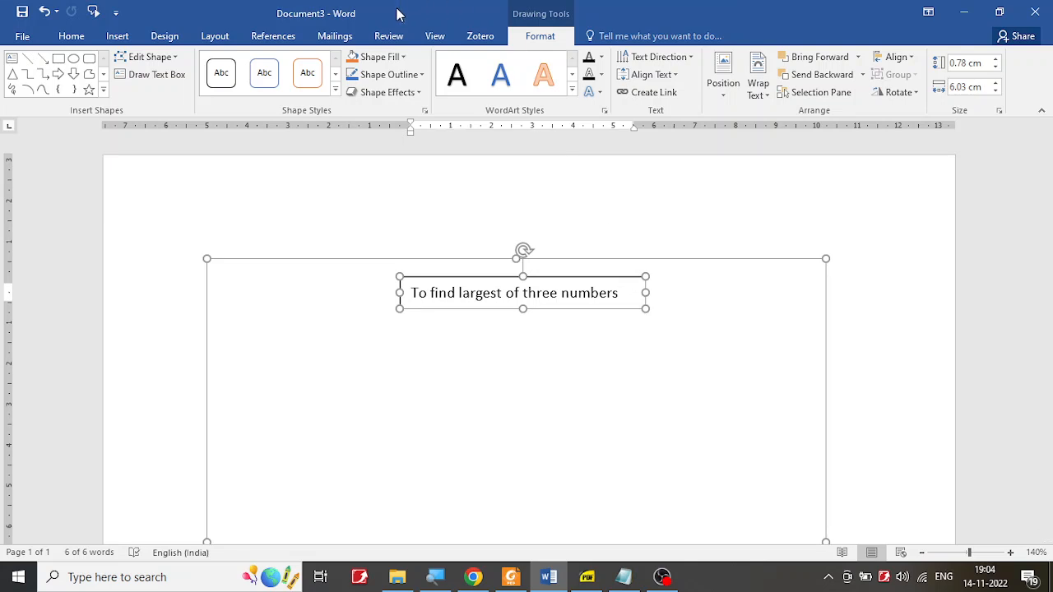
Step: Apply the light green theme style with dark text to the title box and center its text, checking the reference flowchart
{"action": "left_click", "coordinate": [335, 89]}
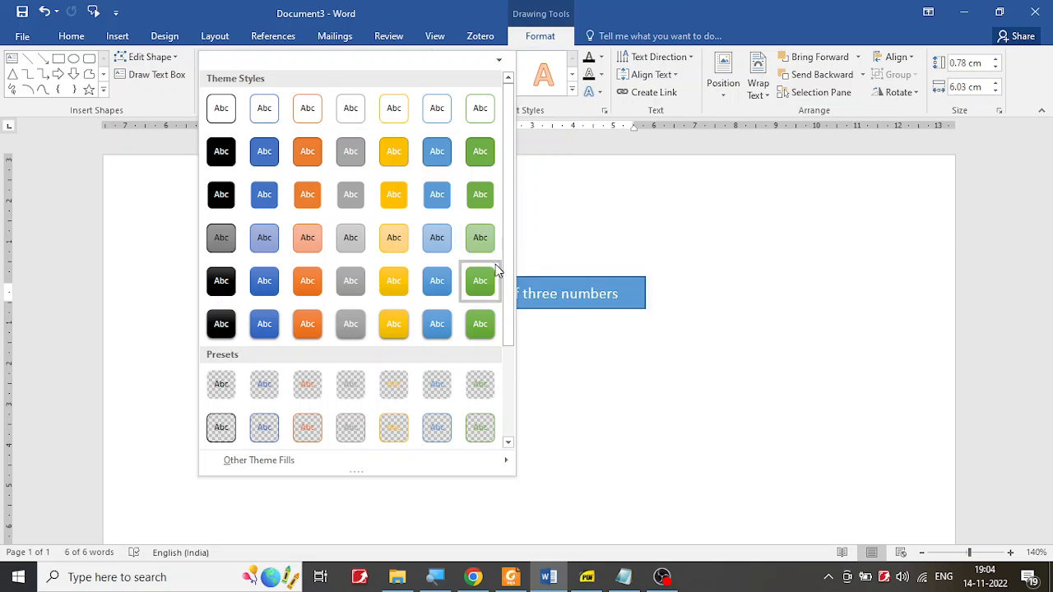
{"action": "left_click", "coordinate": [482, 242]}
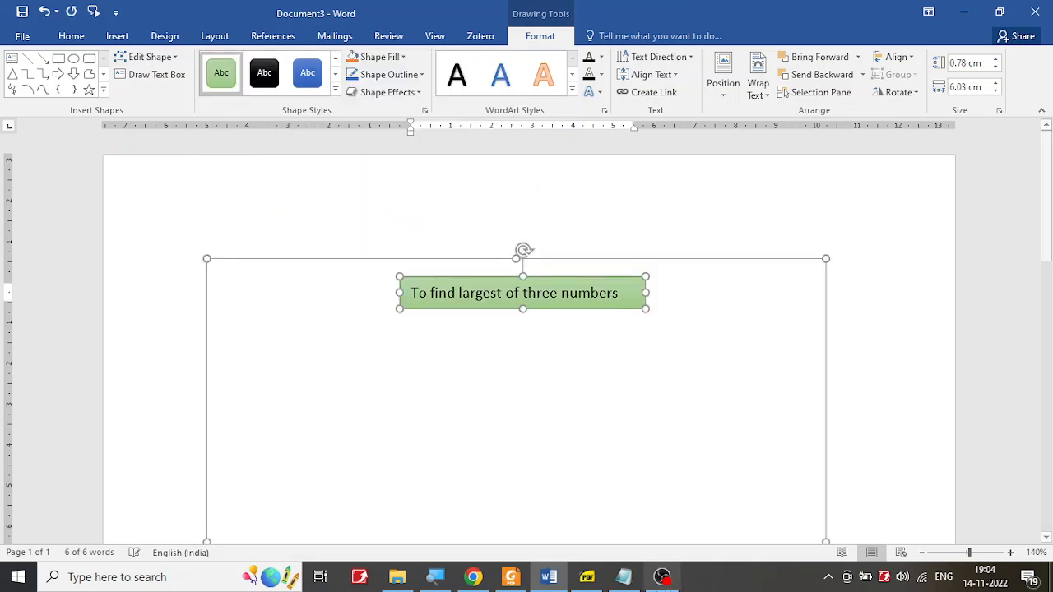
{"action": "left_click", "coordinate": [589, 581]}
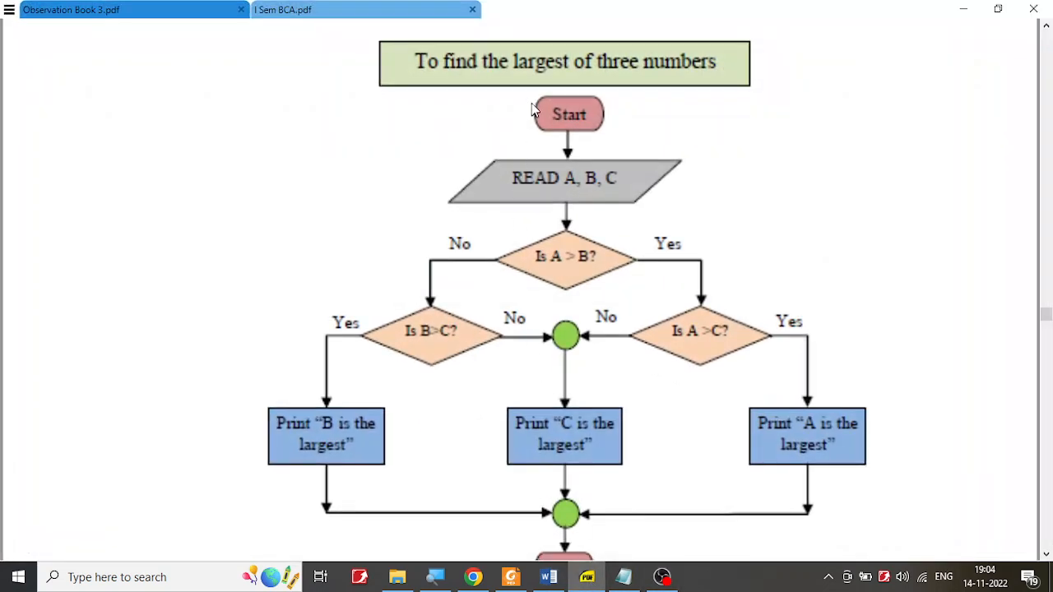
{"action": "left_click", "coordinate": [592, 582]}
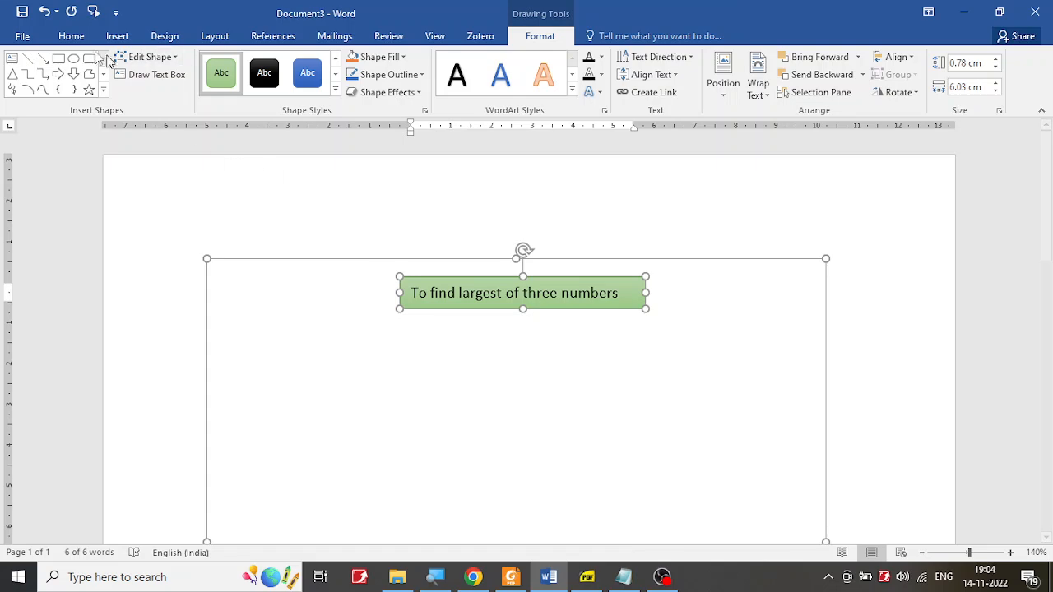
{"action": "left_click", "coordinate": [69, 38]}
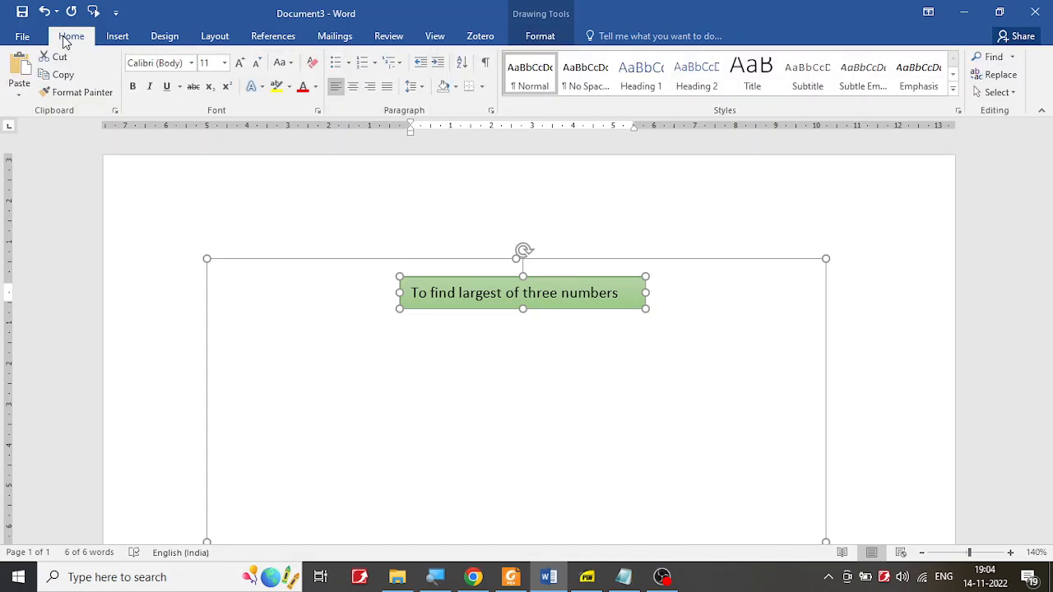
{"action": "left_click", "coordinate": [354, 87]}
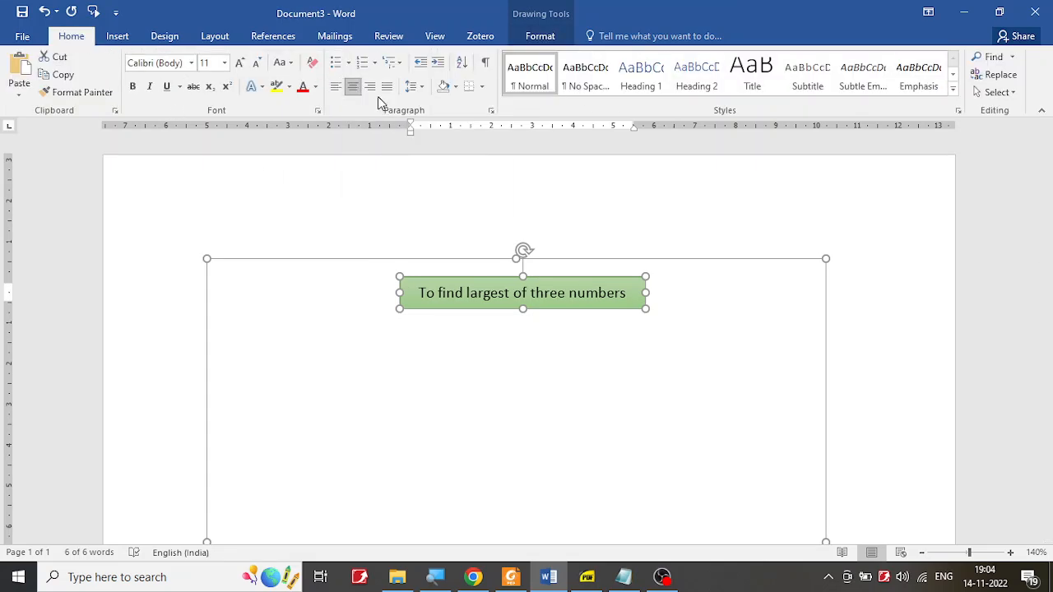
Step: Compare the title box with the reference flowchart and examine the shape of its Start symbol
{"action": "left_click", "coordinate": [587, 577]}
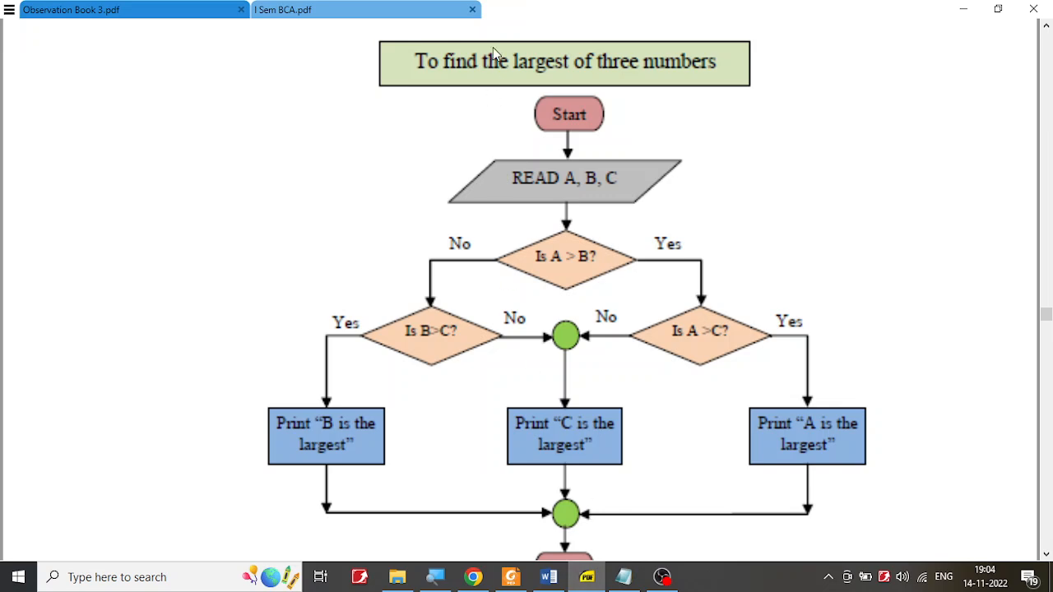
{"action": "left_click", "coordinate": [586, 578]}
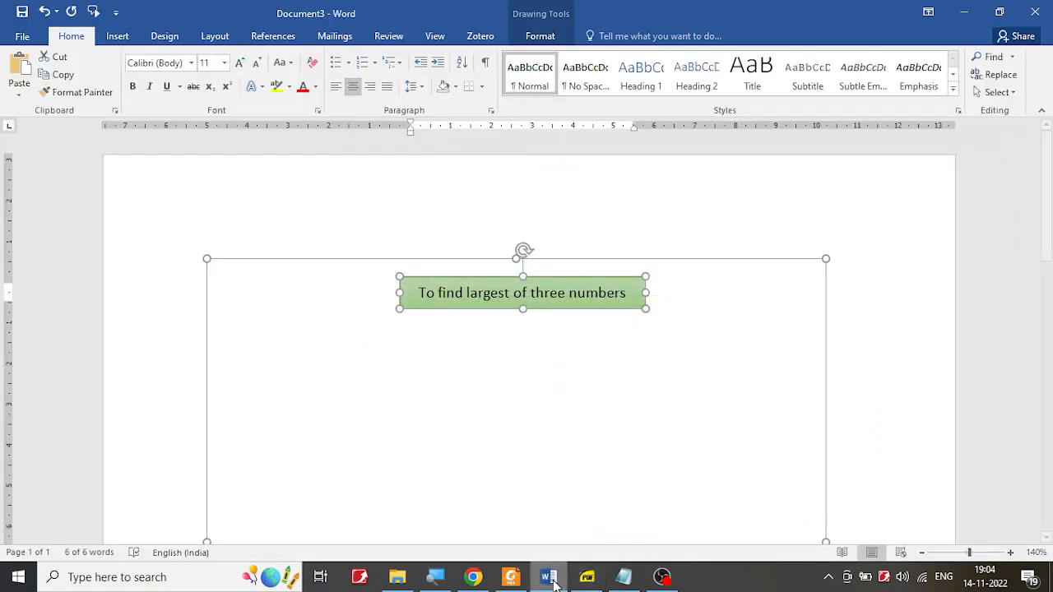
{"action": "left_click", "coordinate": [586, 576]}
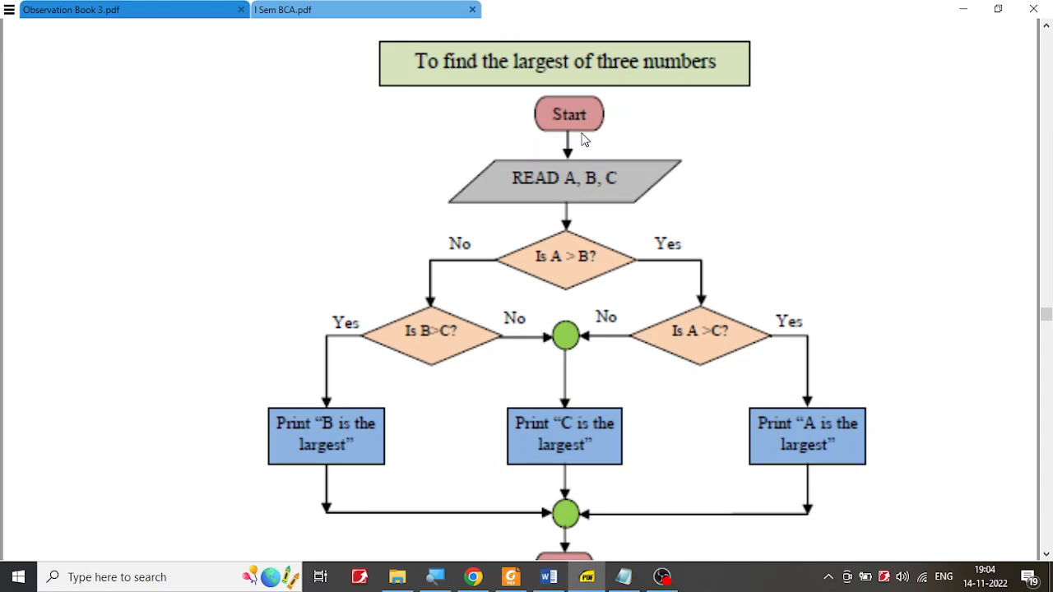
{"action": "left_click", "coordinate": [588, 577]}
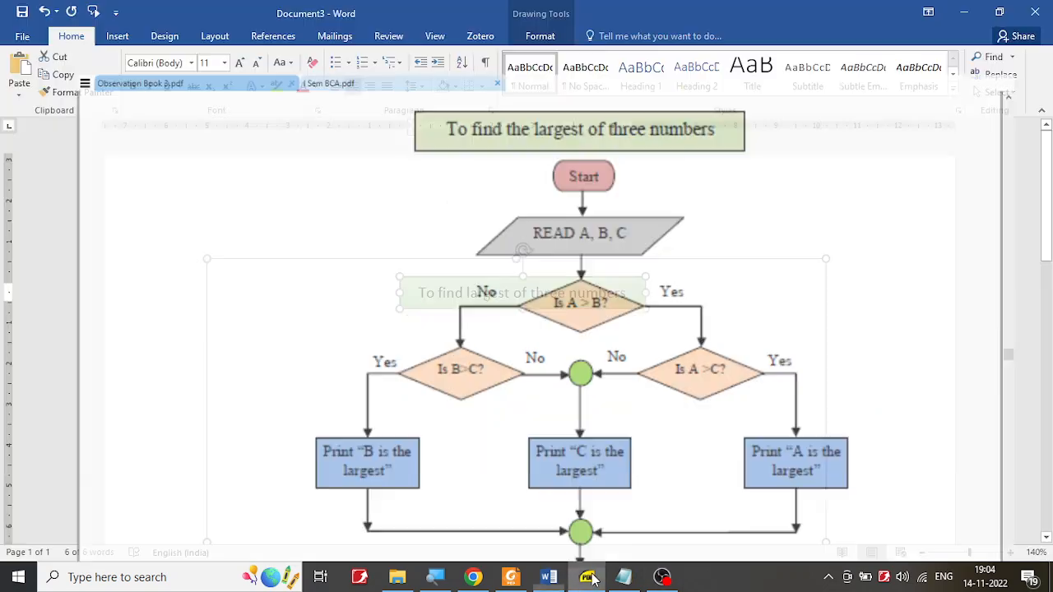
{"action": "left_click", "coordinate": [551, 40]}
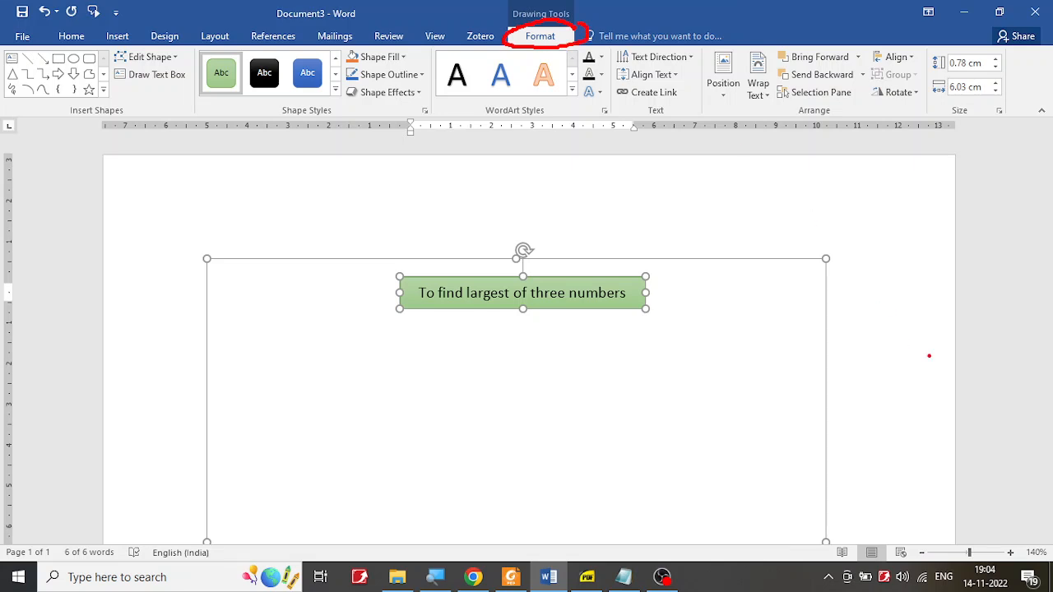
{"action": "left_click_drag", "start_coordinate": [929, 355], "coordinate": [856, 305]}
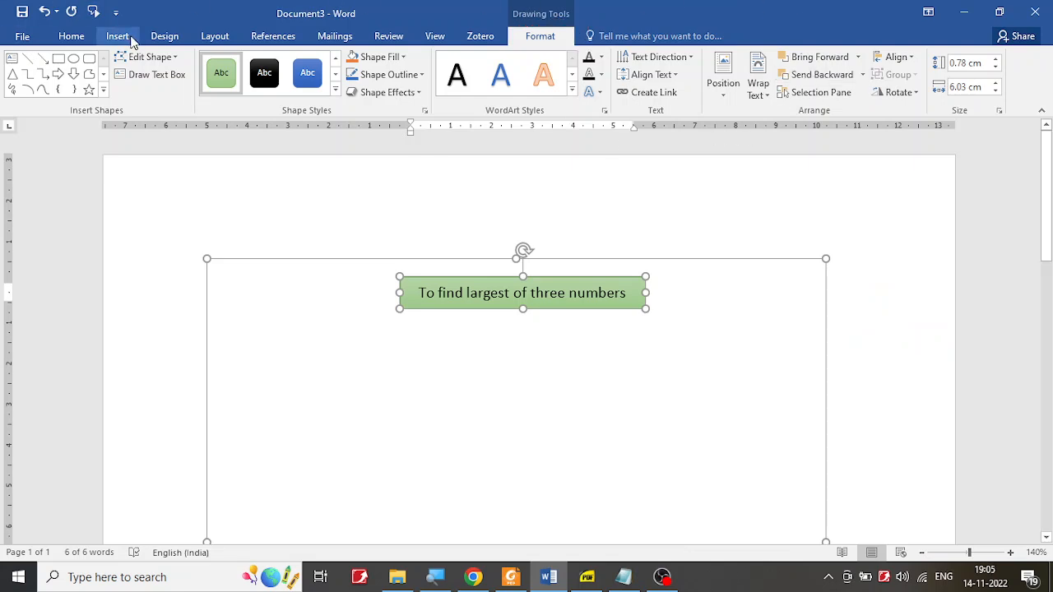
{"action": "left_click", "coordinate": [119, 36]}
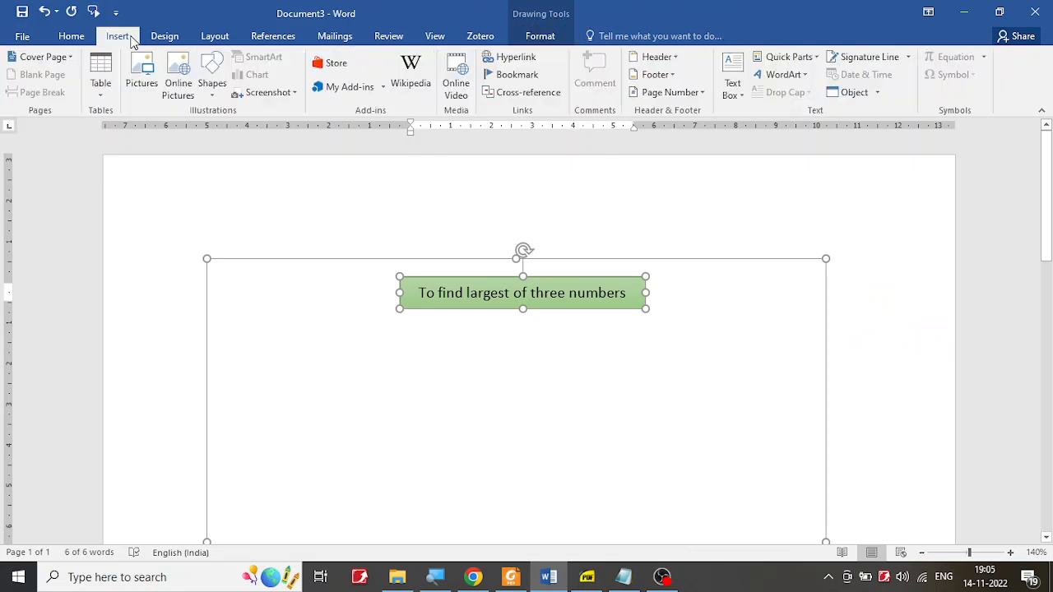
{"action": "left_click", "coordinate": [211, 82]}
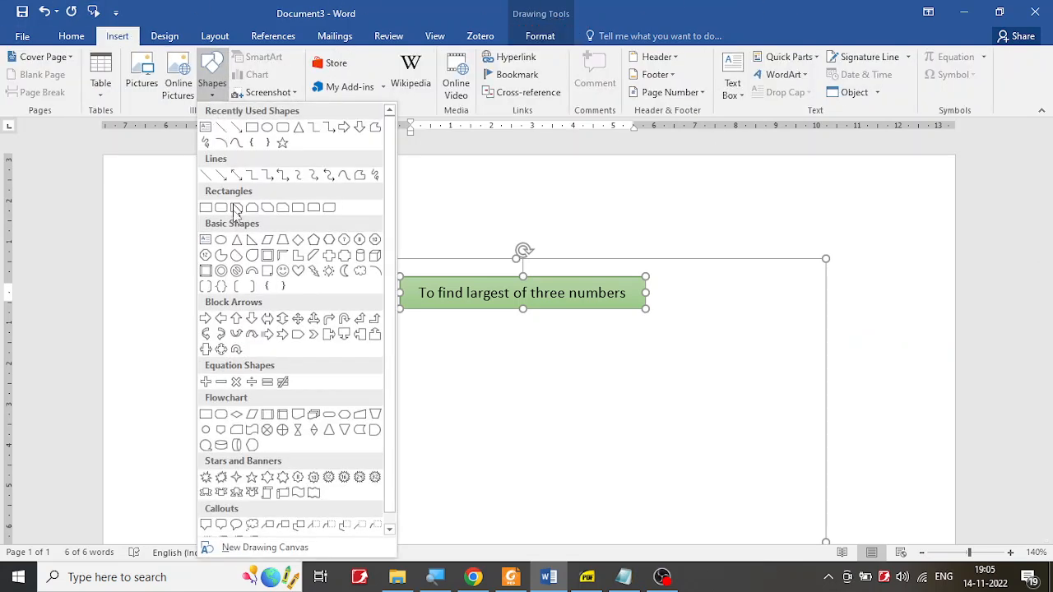
{"action": "left_click", "coordinate": [534, 37]}
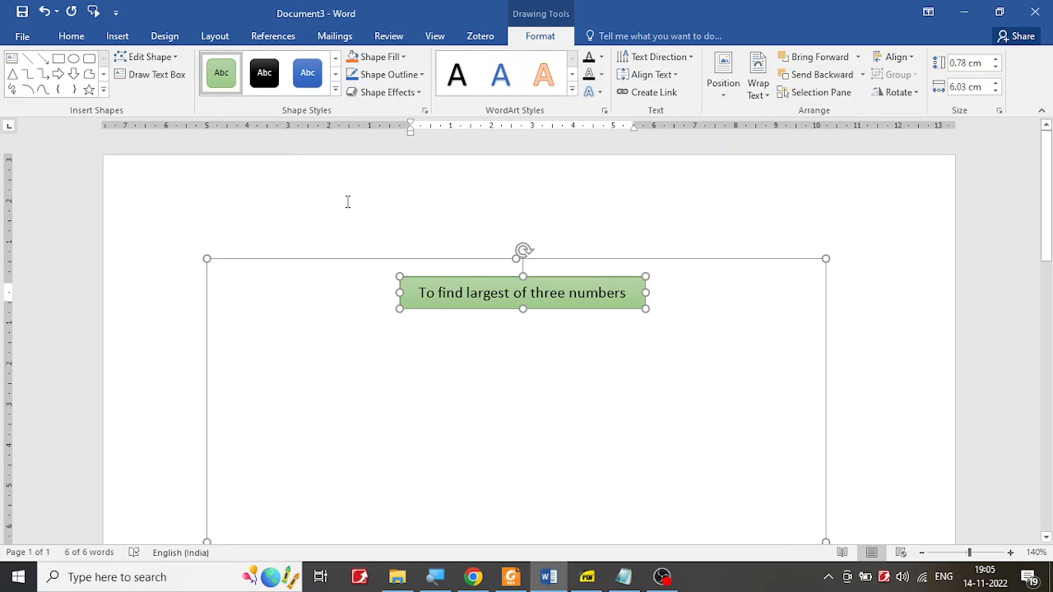
Step: Draw a flowchart Terminator about 3.2 cm wide and 1.1 cm high below the title box and compare it with the reference's Start symbol
{"action": "left_click", "coordinate": [103, 92]}
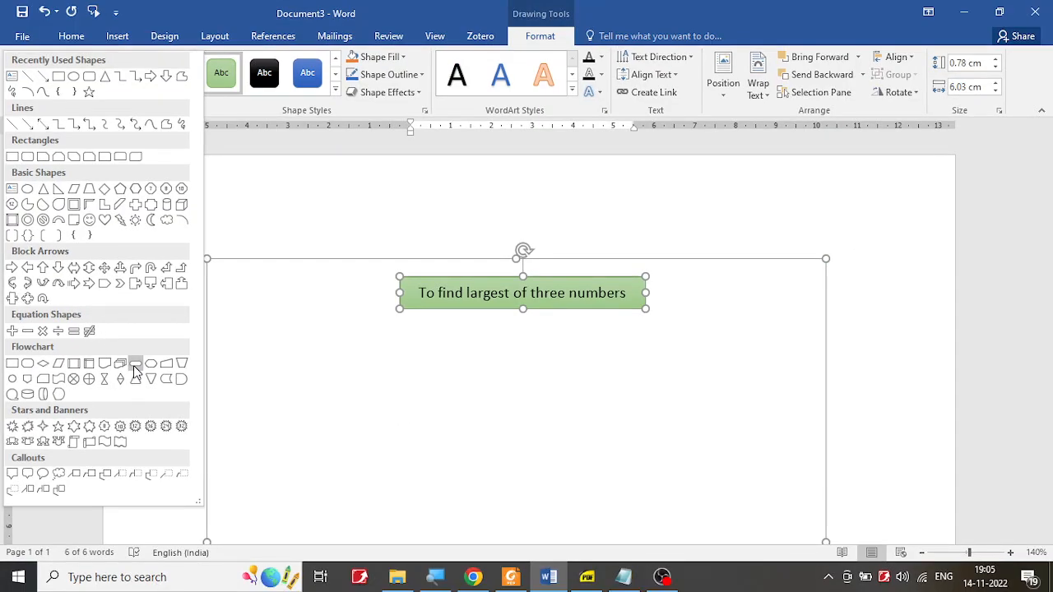
{"action": "left_click", "coordinate": [135, 365]}
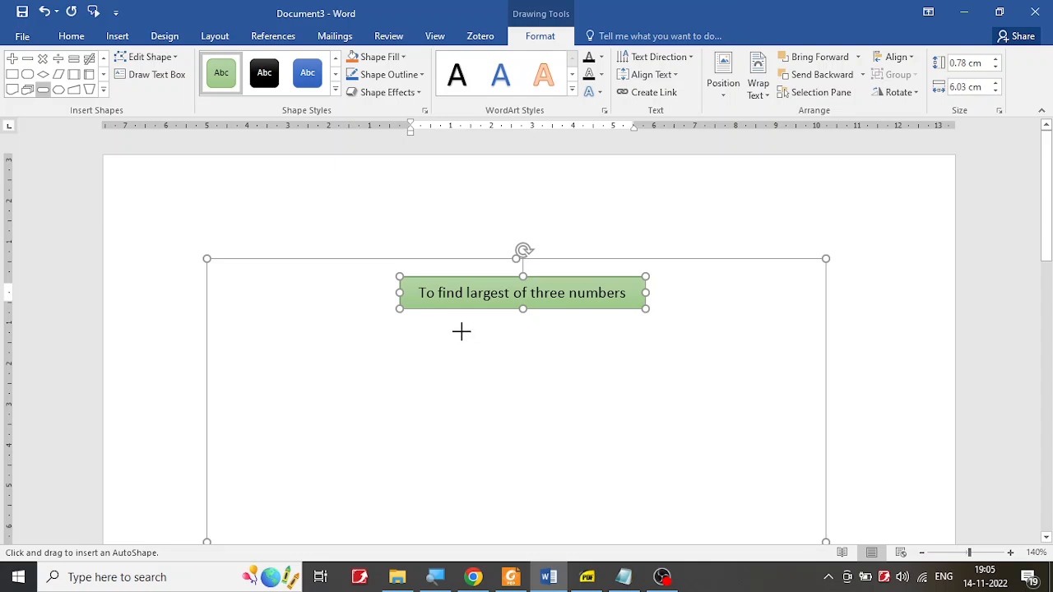
{"action": "left_click_drag", "start_coordinate": [460, 328], "coordinate": [589, 372]}
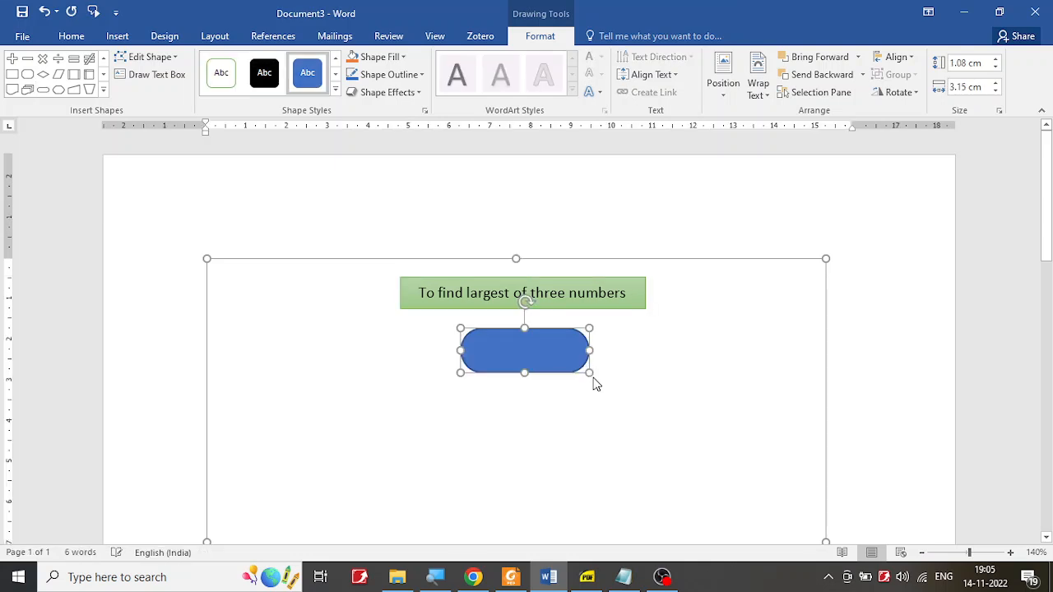
{"action": "left_click", "coordinate": [587, 577]}
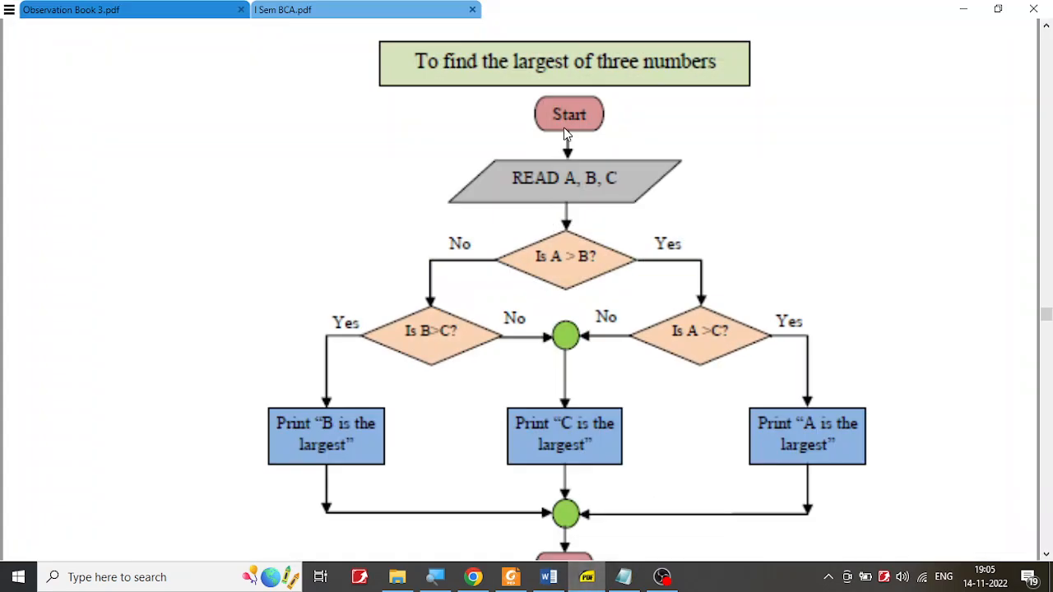
{"action": "left_click", "coordinate": [549, 577]}
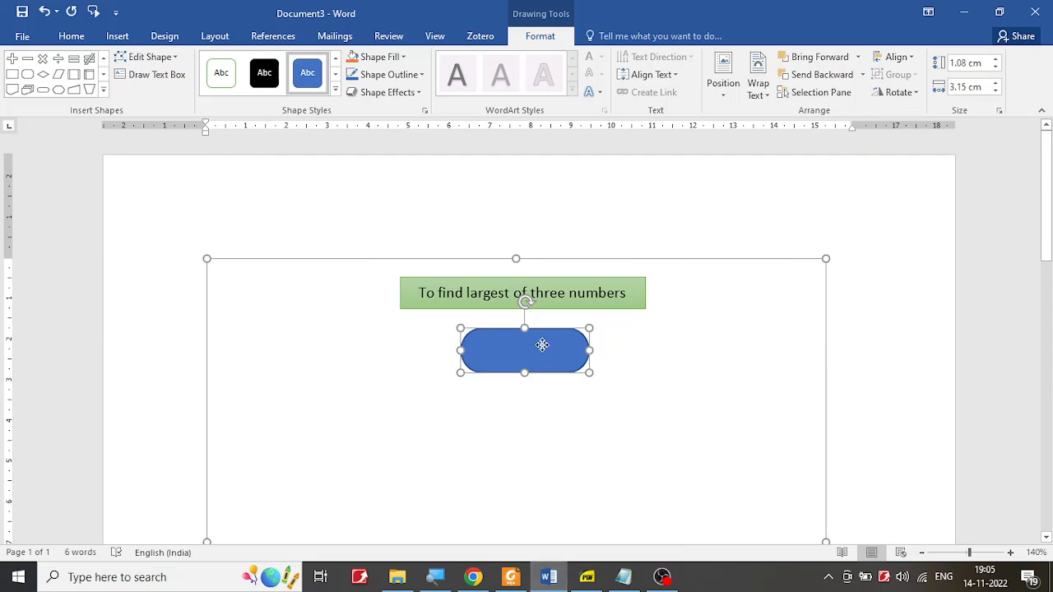
{"action": "right_click", "coordinate": [542, 345]}
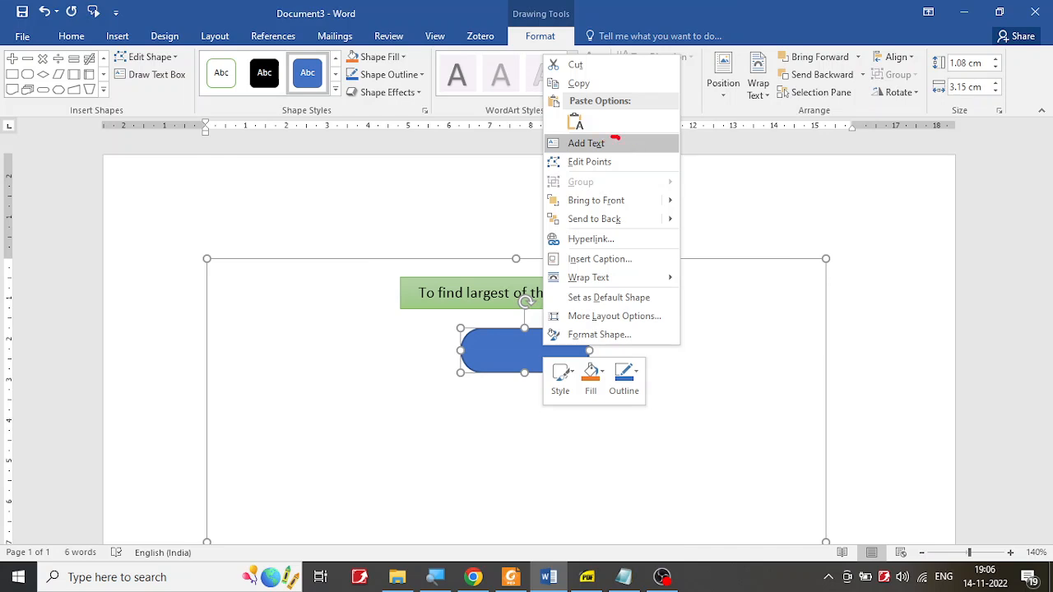
{"action": "mouse_move", "coordinate": [552, 131]}
{"action": "left_mouse_down"}
{"action": "mouse_move", "coordinate": [544, 156]}
{"action": "mouse_move", "coordinate": [629, 157]}
{"action": "left_mouse_up"}
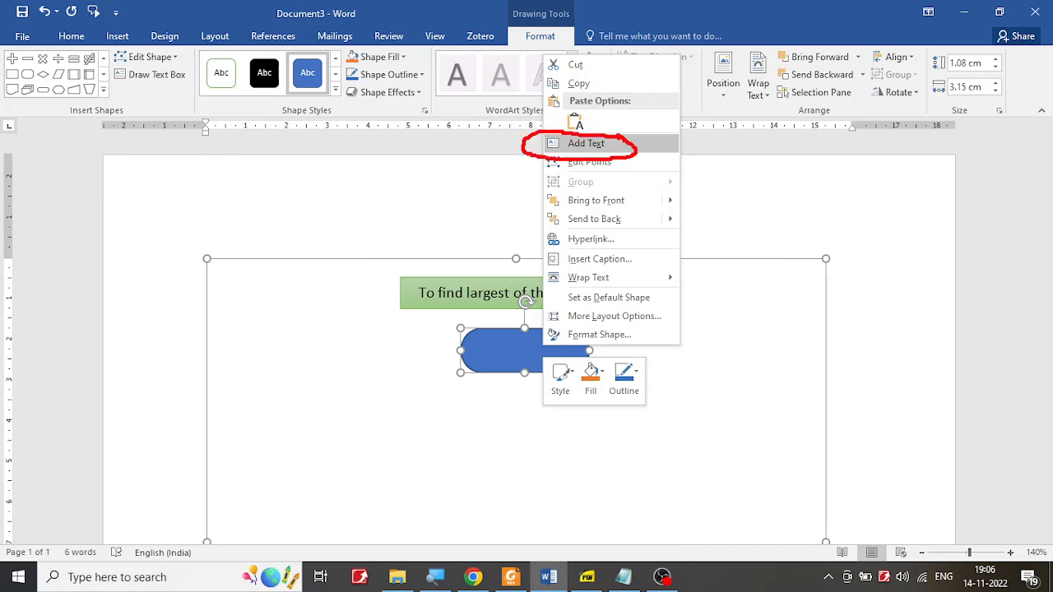
{"action": "key", "text": "Escape"}
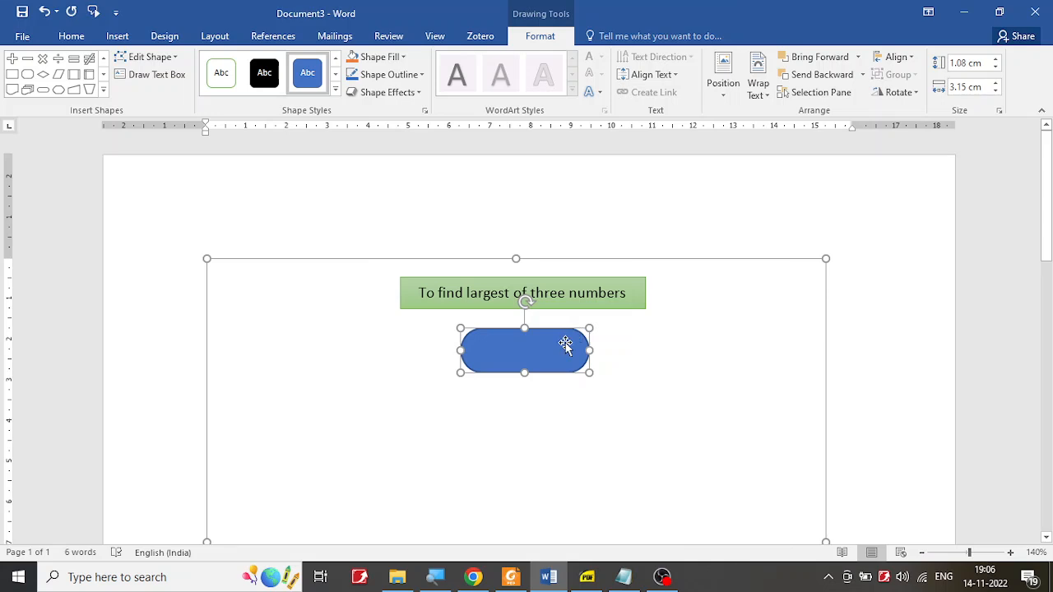
Step: Add the text "Start" inside the terminator shape and check it against the reference flowchart
{"action": "right_click", "coordinate": [567, 346]}
{"action": "left_click", "coordinate": [615, 142]}
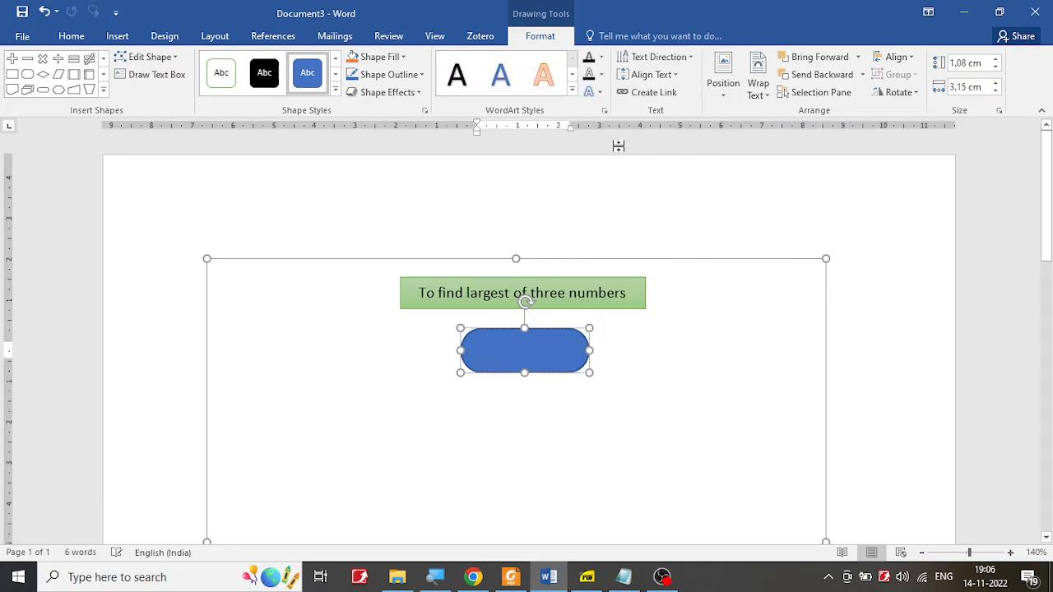
{"action": "type", "text": "Start"}
{"action": "left_click", "coordinate": [586, 577]}
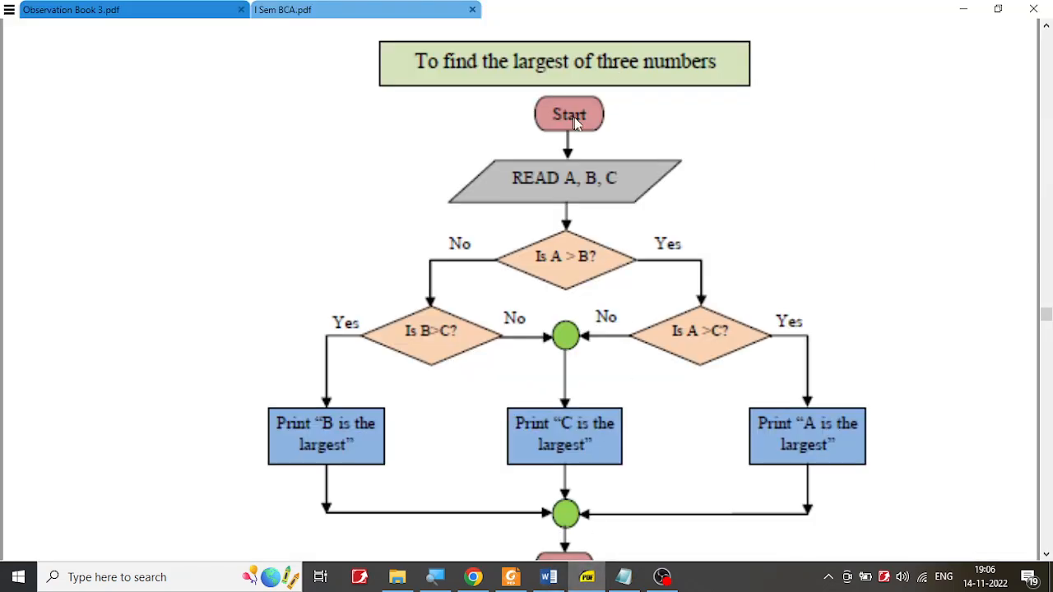
Step: Fill the Start terminator with the standard red colour instead of a preset shape style
{"action": "left_click", "coordinate": [587, 576]}
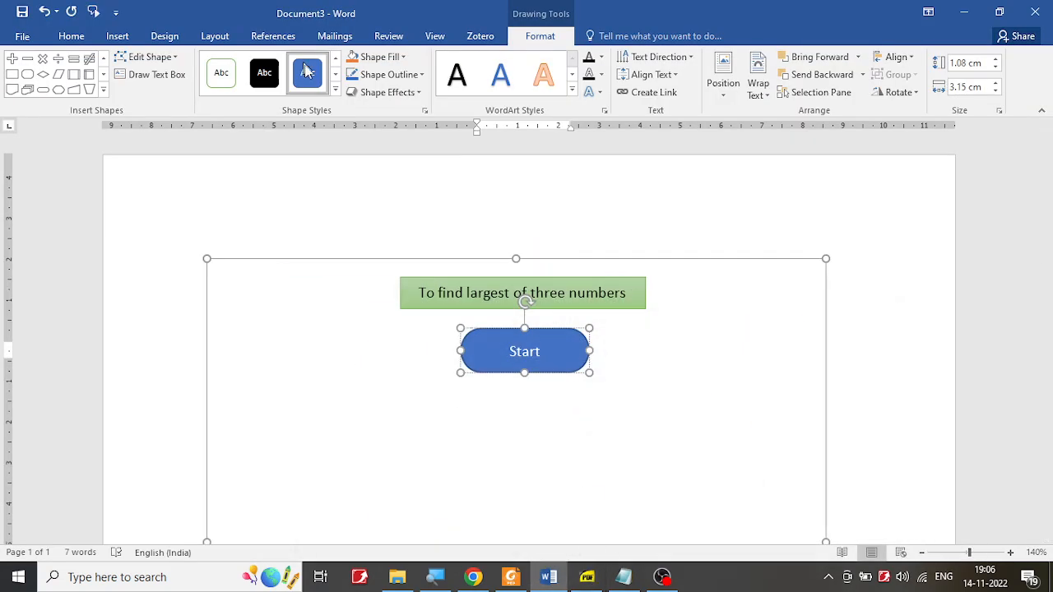
{"action": "left_click", "coordinate": [335, 92]}
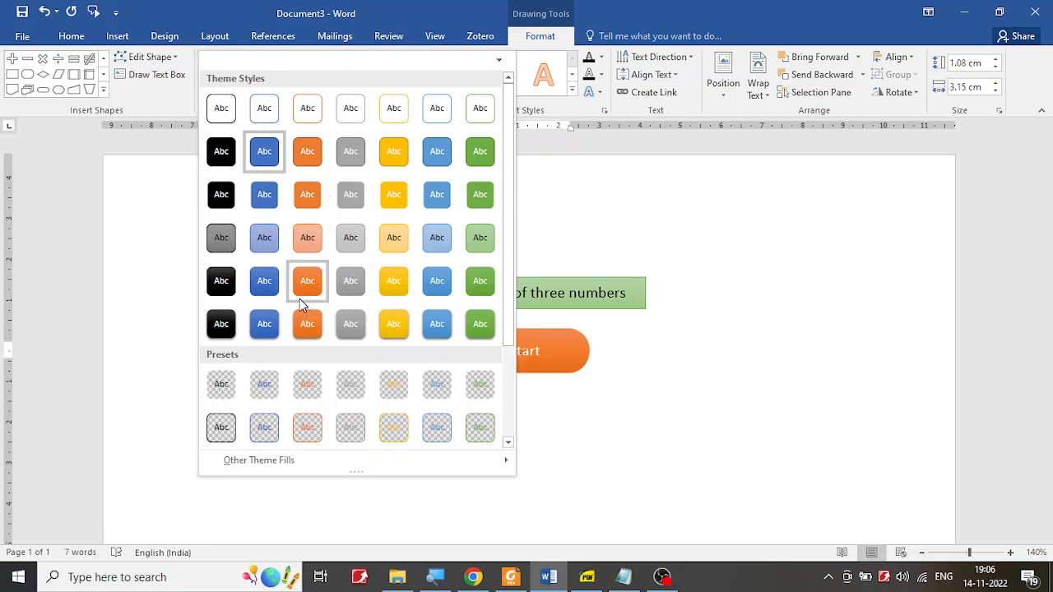
{"action": "left_click", "coordinate": [402, 14]}
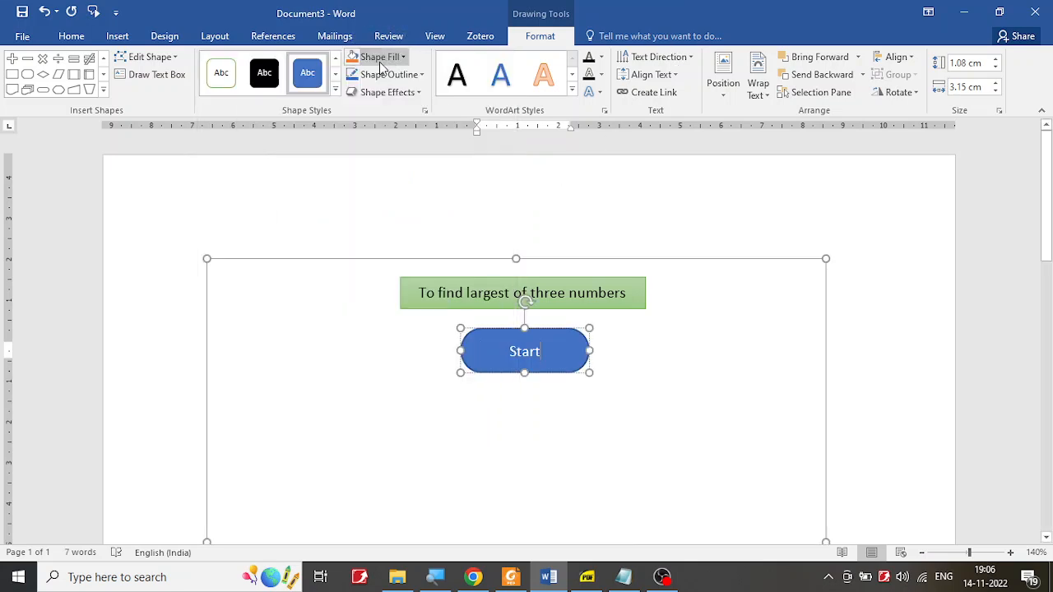
{"action": "left_click", "coordinate": [403, 58]}
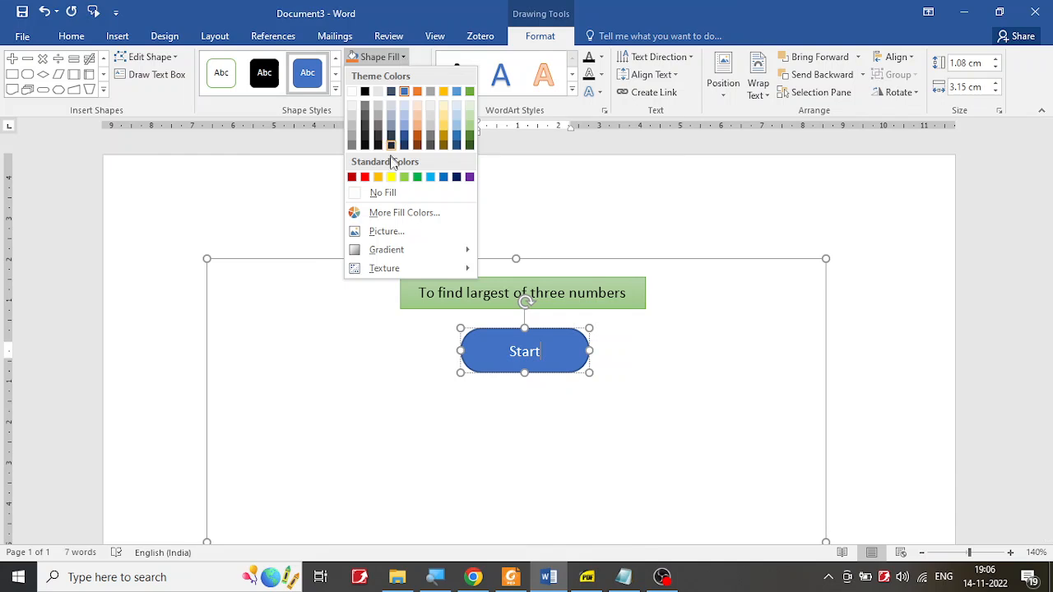
{"action": "left_click", "coordinate": [362, 180]}
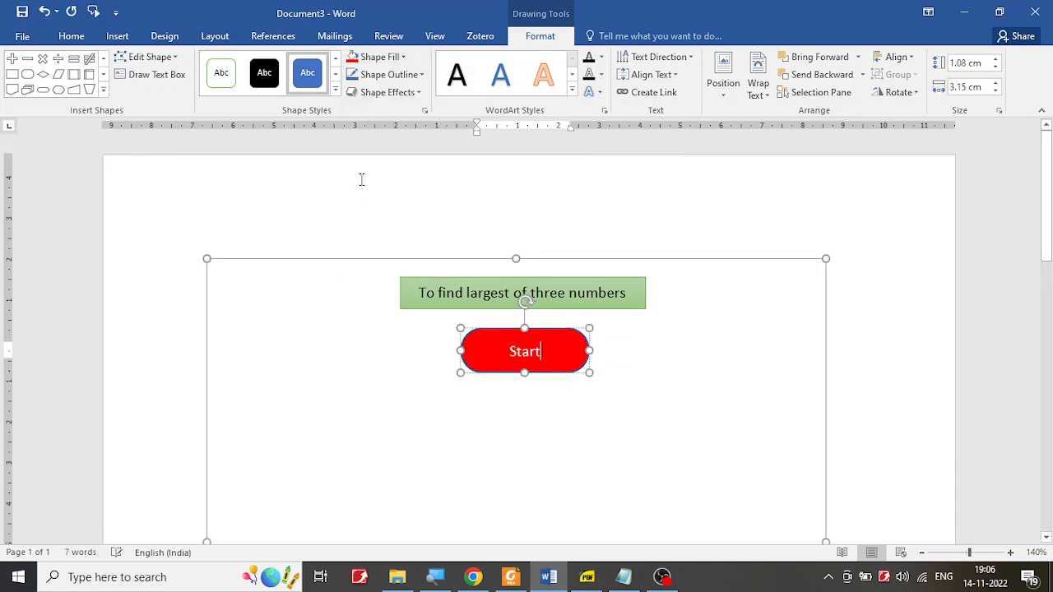
Step: Fill the title box with a solid light green theme colour and compare the result with the reference flowchart
{"action": "left_click", "coordinate": [482, 308]}
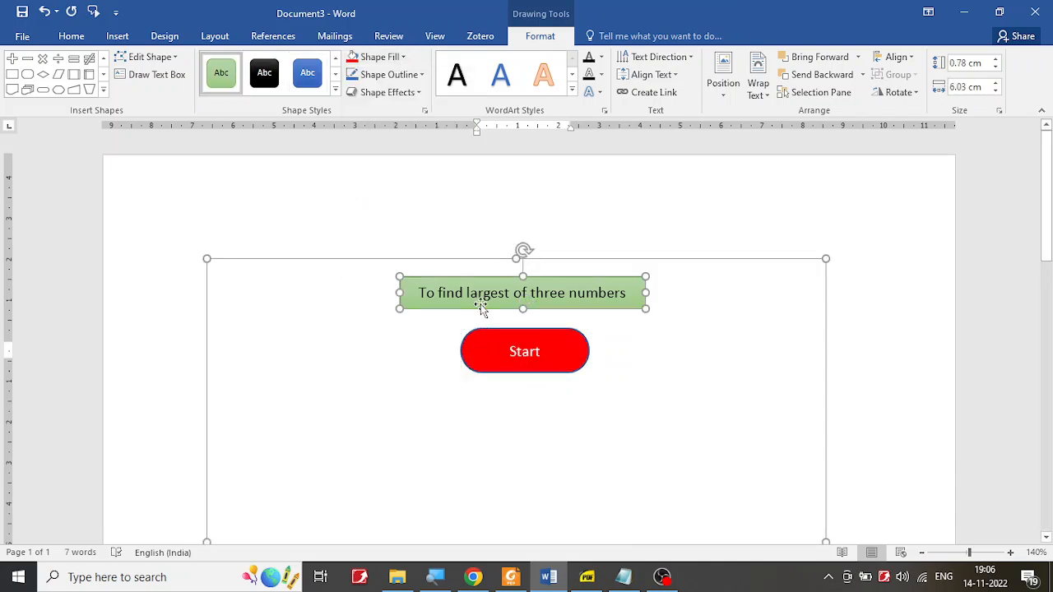
{"action": "left_click", "coordinate": [405, 57]}
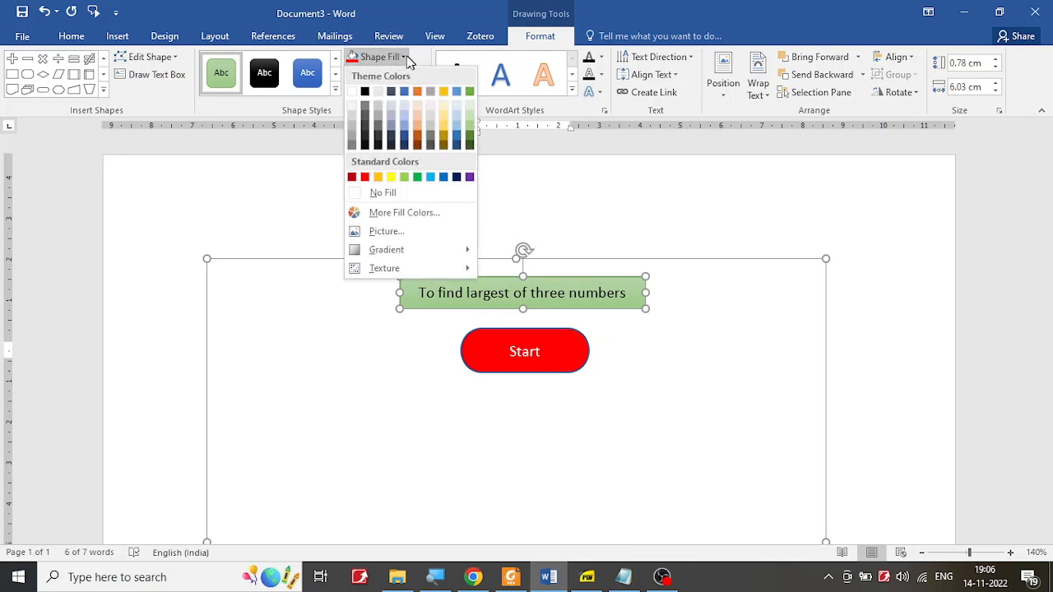
{"action": "left_click", "coordinate": [473, 127]}
{"action": "left_click", "coordinate": [594, 583]}
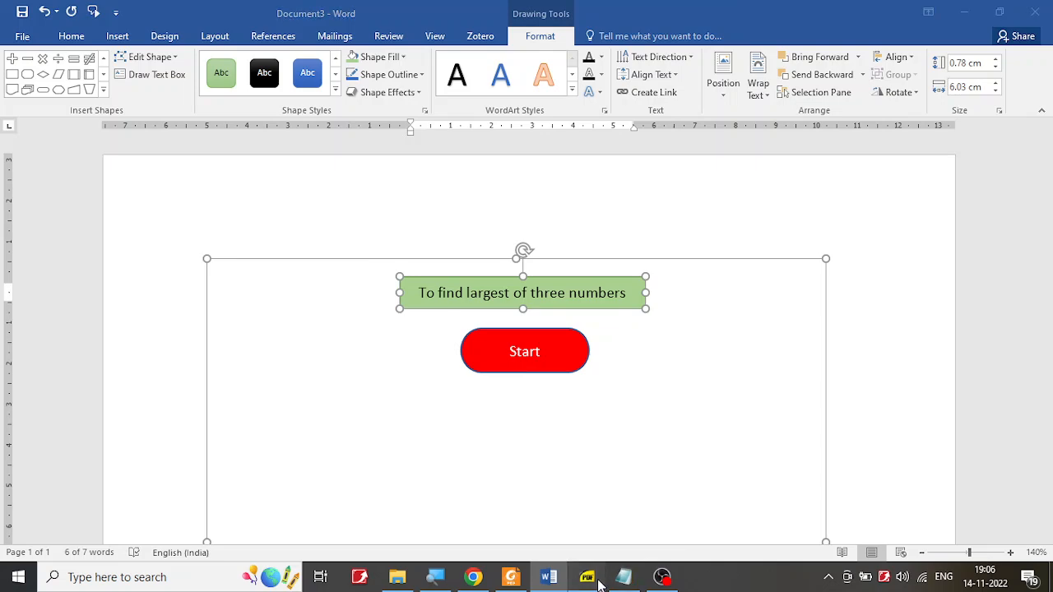
{"action": "left_click", "coordinate": [598, 583]}
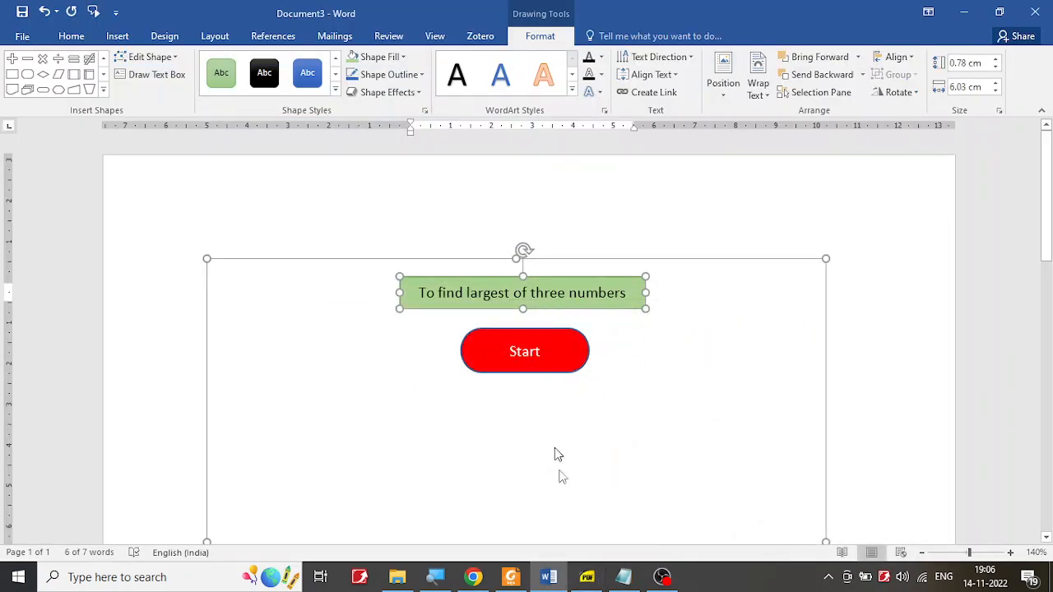
{"action": "left_click", "coordinate": [596, 586]}
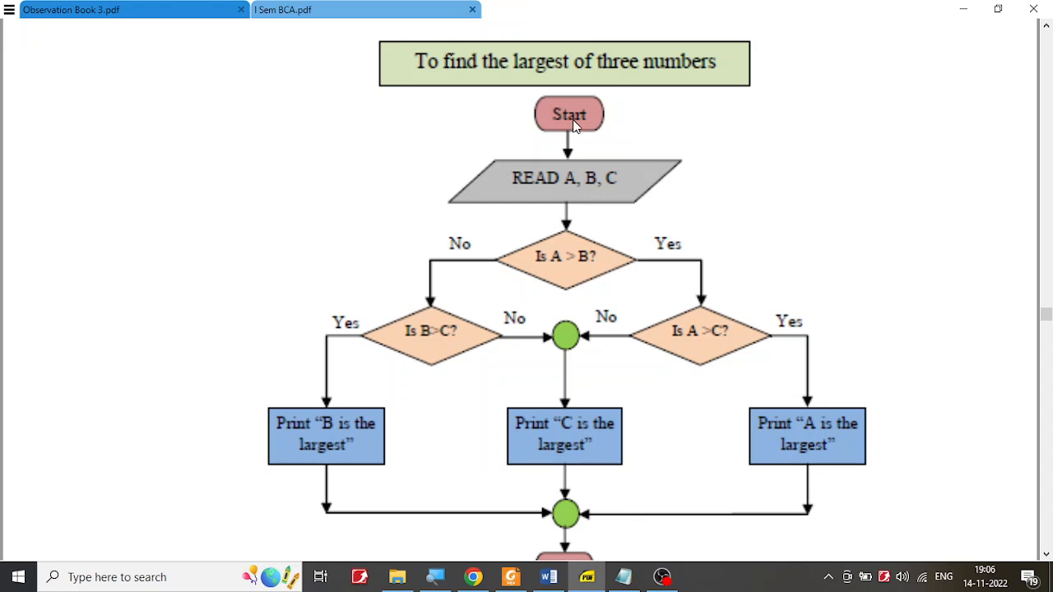
{"action": "left_click", "coordinate": [589, 581]}
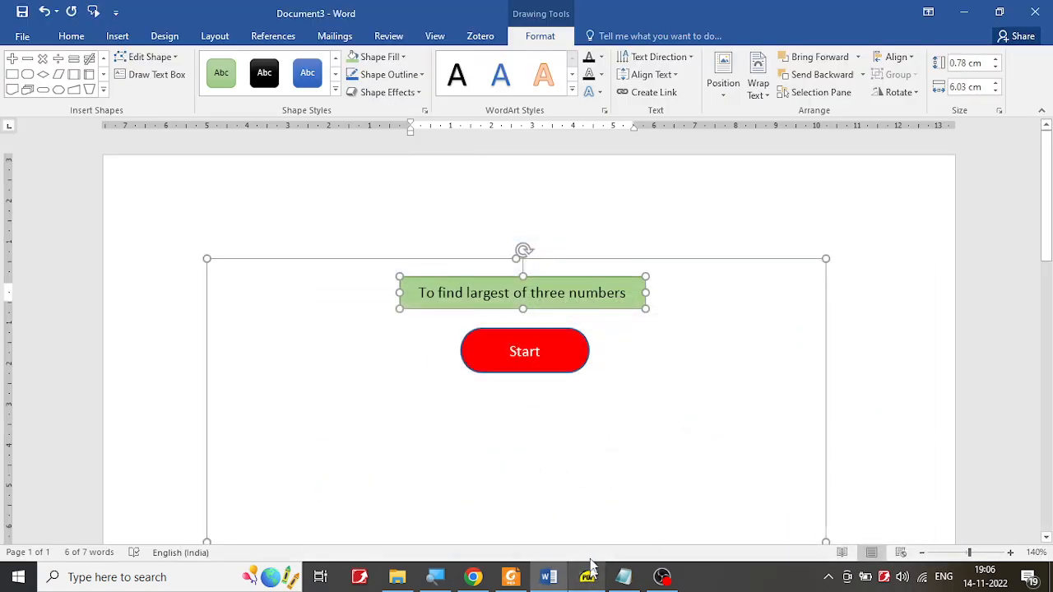
Step: Set the text colour of "Start" in the terminator to black
{"action": "left_click", "coordinate": [582, 364]}
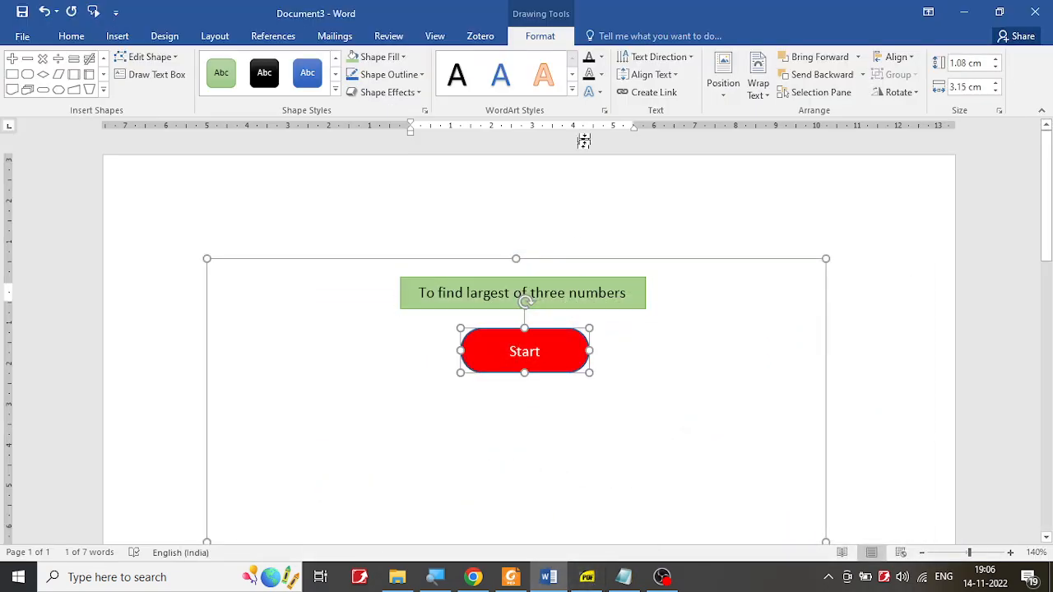
{"action": "left_click", "coordinate": [602, 57]}
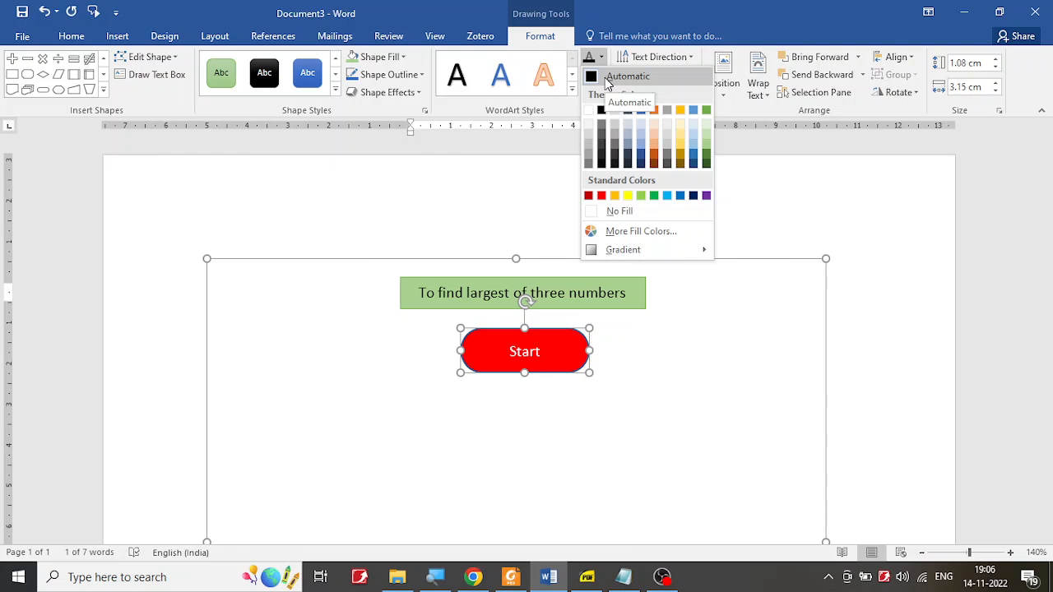
{"action": "left_click", "coordinate": [606, 78]}
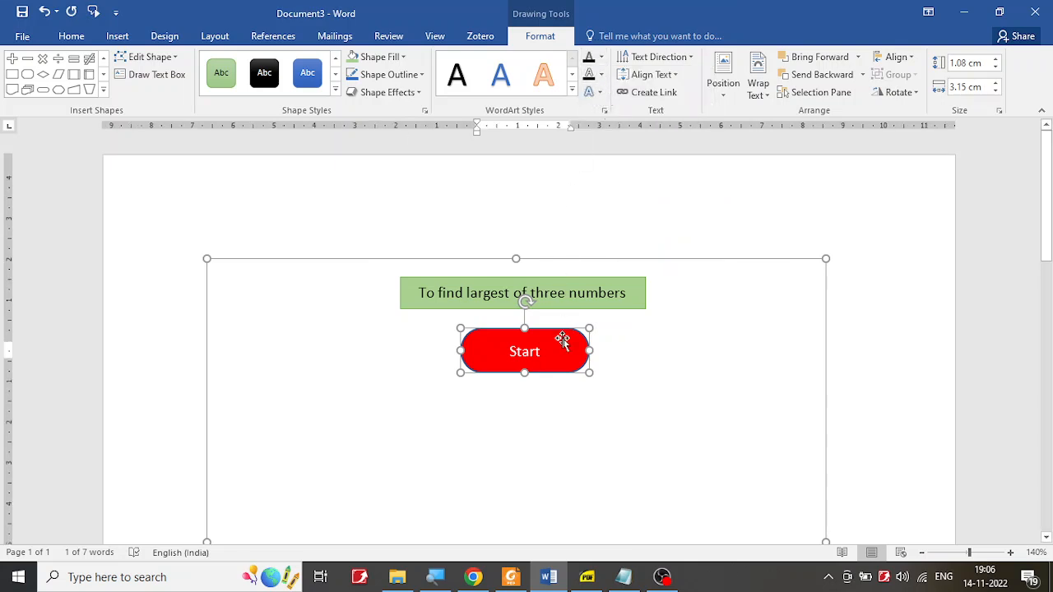
{"action": "left_click", "coordinate": [602, 59]}
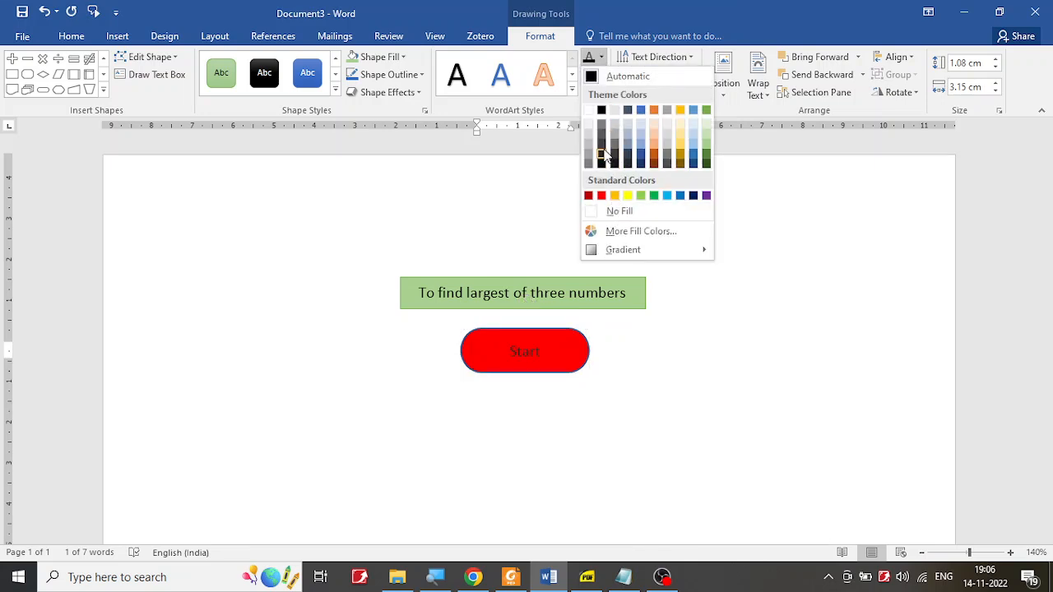
{"action": "left_click", "coordinate": [594, 109]}
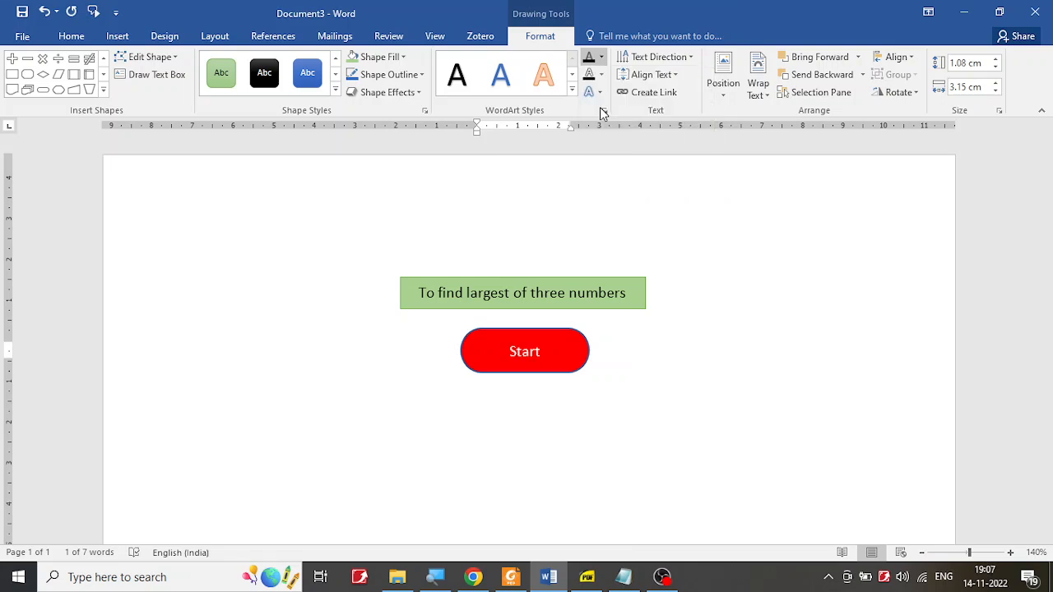
{"action": "left_click", "coordinate": [587, 446]}
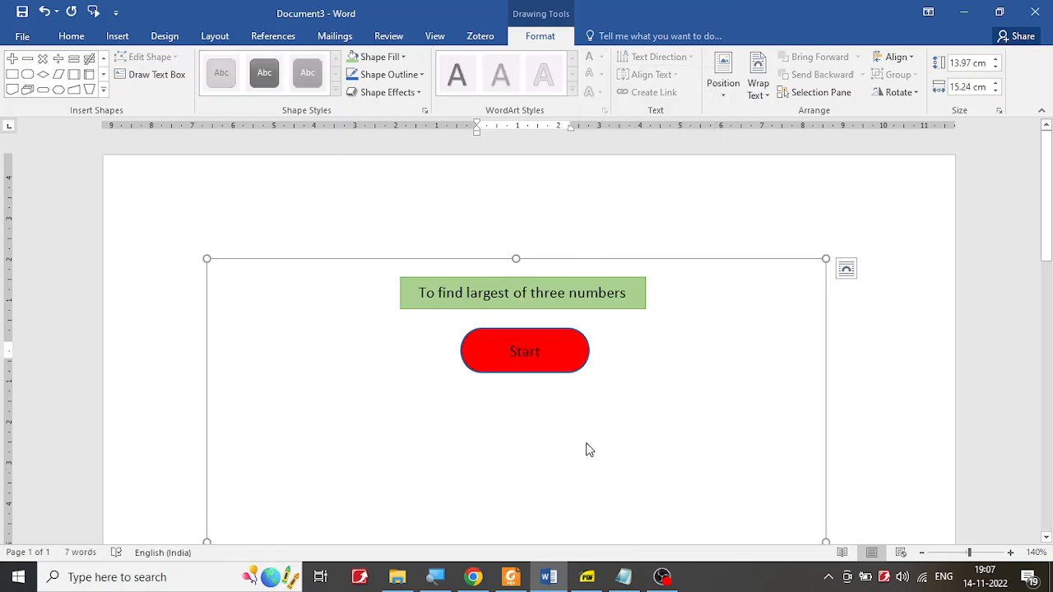
{"action": "left_click", "coordinate": [583, 355]}
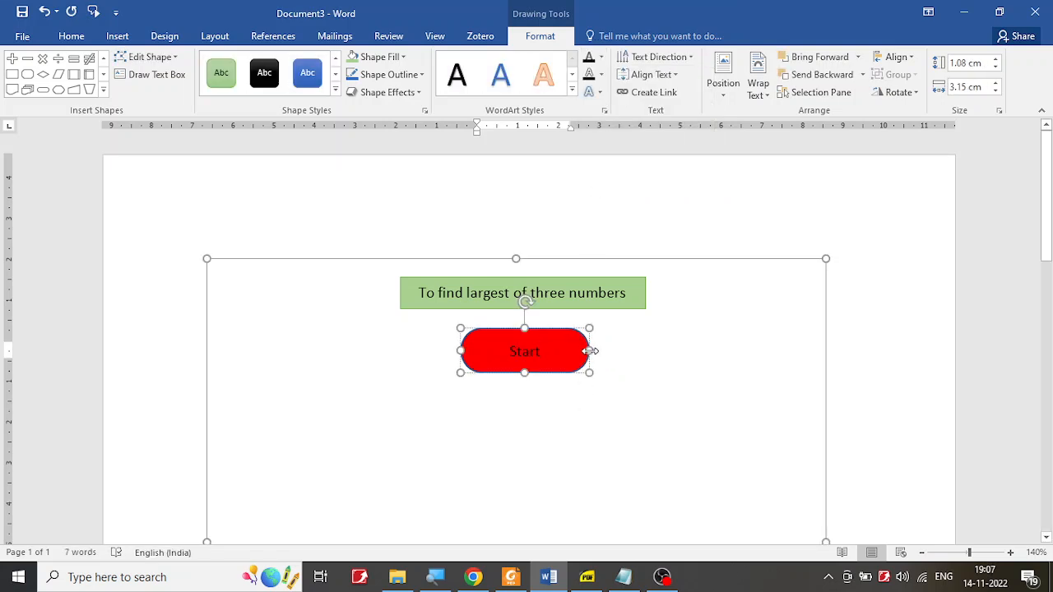
{"action": "left_click", "coordinate": [561, 424]}
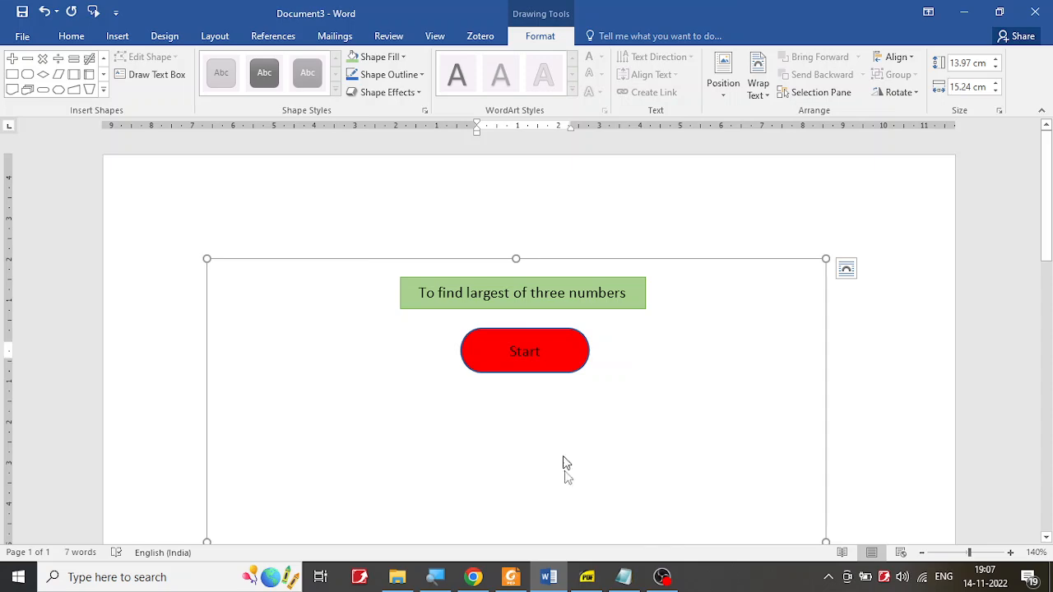
Step: Lighten the Start terminator's red fill to a custom colour of about RGB 255, 41, 41
{"action": "left_click", "coordinate": [585, 580]}
{"action": "left_click", "coordinate": [585, 580]}
{"action": "left_click", "coordinate": [585, 346]}
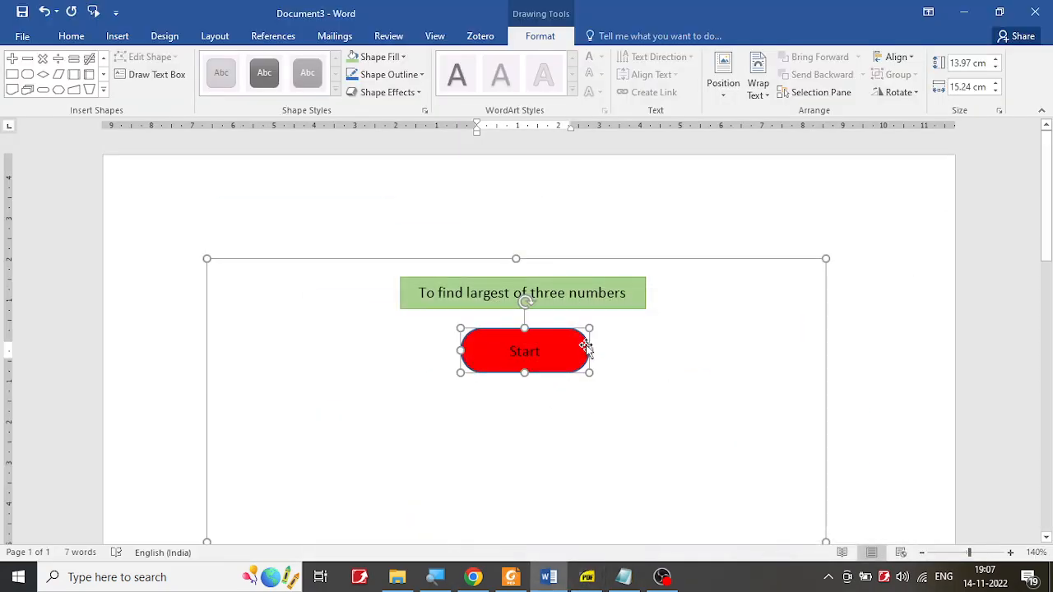
{"action": "left_click", "coordinate": [403, 57]}
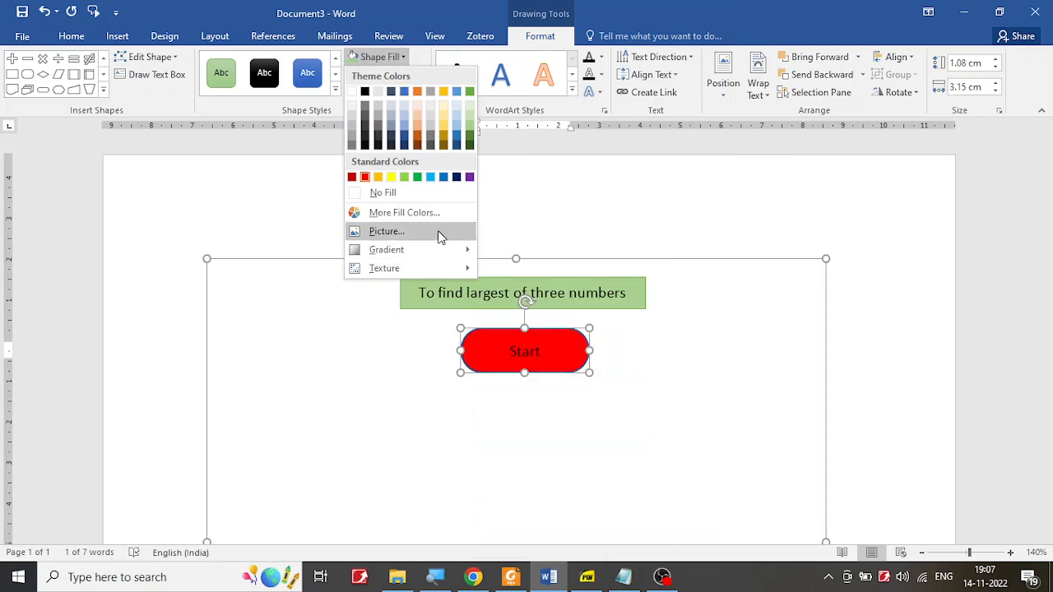
{"action": "mouse_move", "coordinate": [433, 257]}
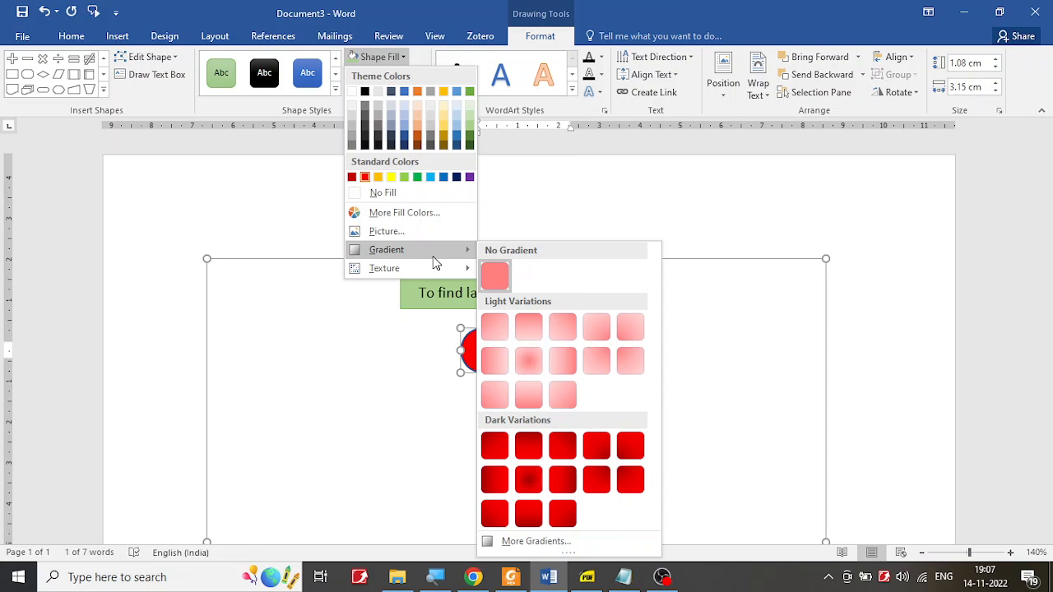
{"action": "left_click", "coordinate": [434, 211]}
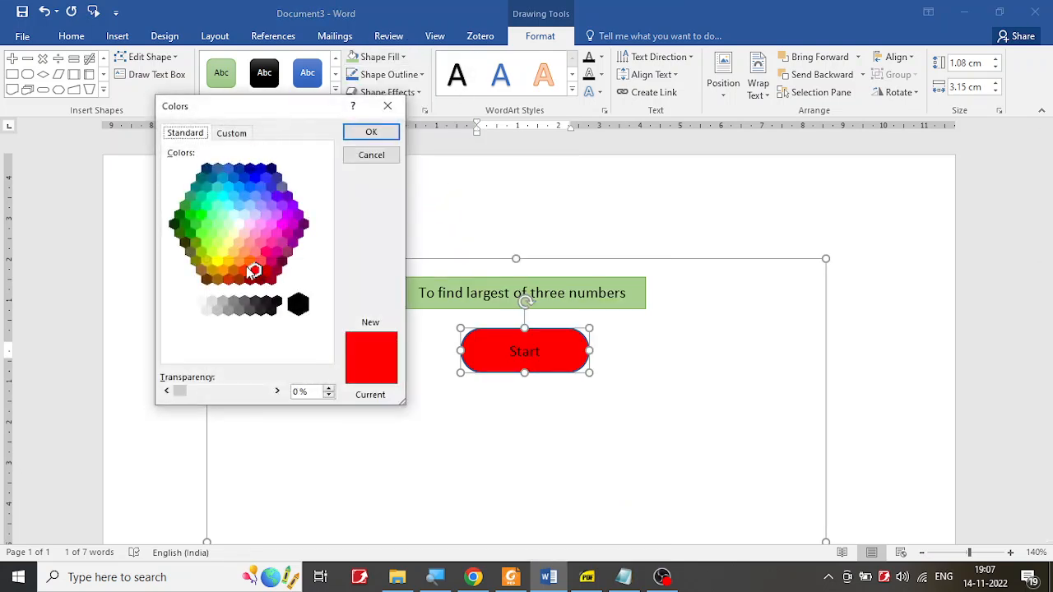
{"action": "left_click", "coordinate": [240, 134]}
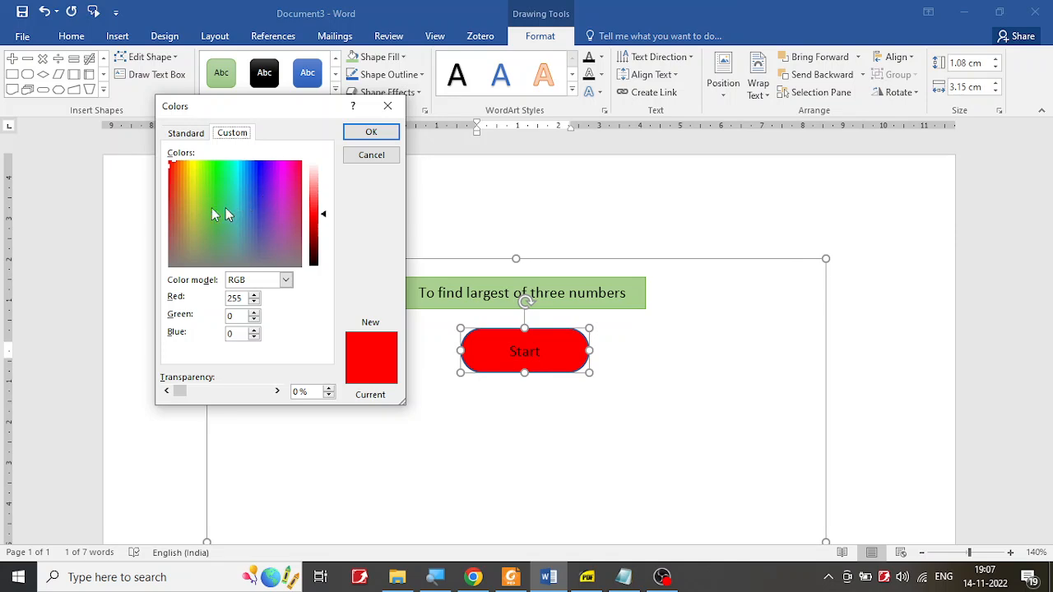
{"action": "left_click_drag", "start_coordinate": [320, 216], "coordinate": [323, 202]}
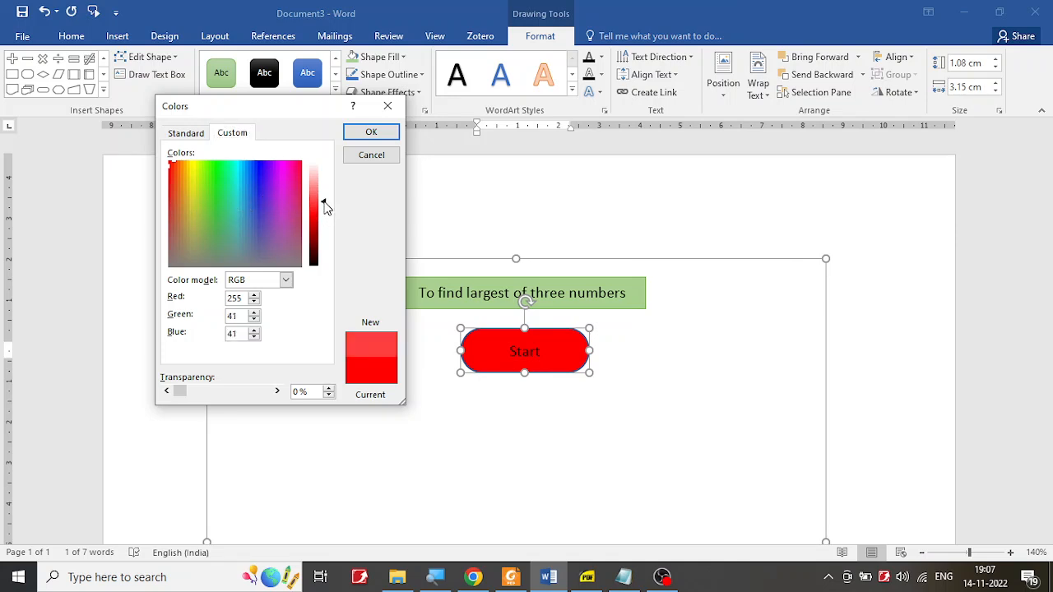
{"action": "left_click", "coordinate": [380, 132]}
{"action": "left_click", "coordinate": [580, 396]}
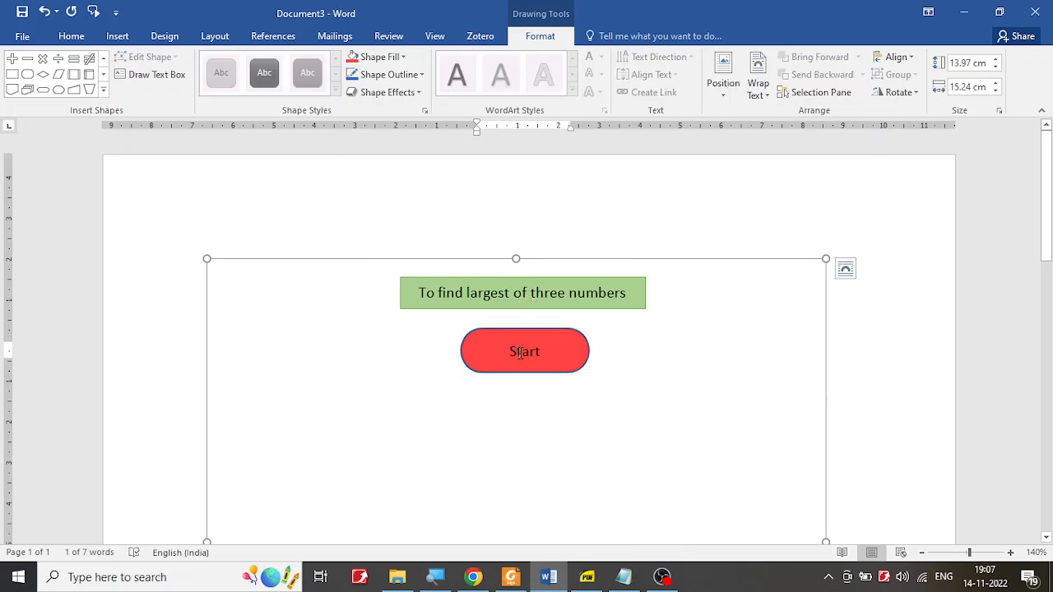
{"action": "left_click", "coordinate": [562, 371]}
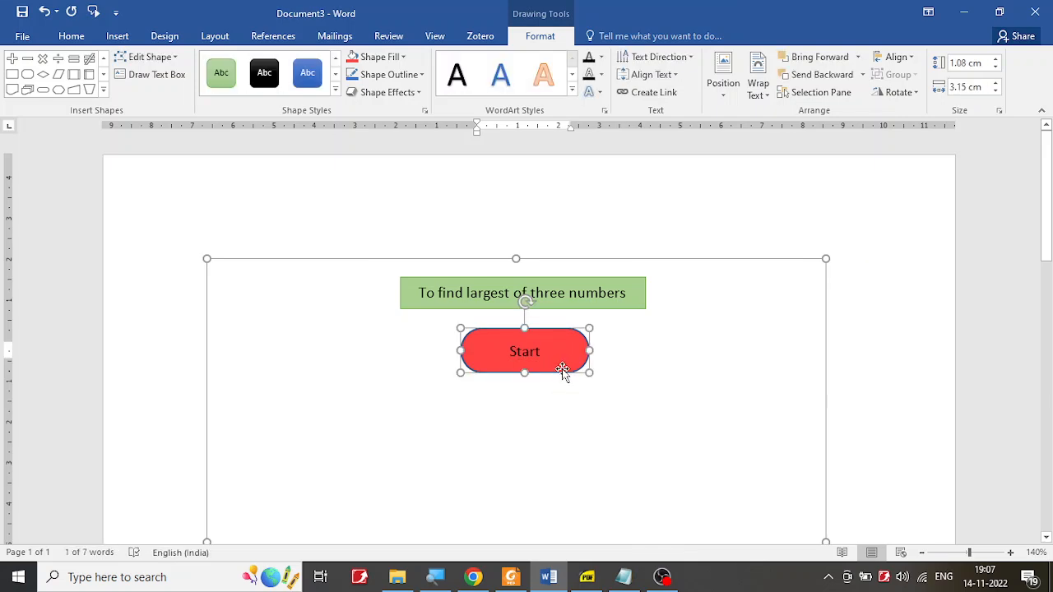
{"action": "left_click", "coordinate": [572, 456]}
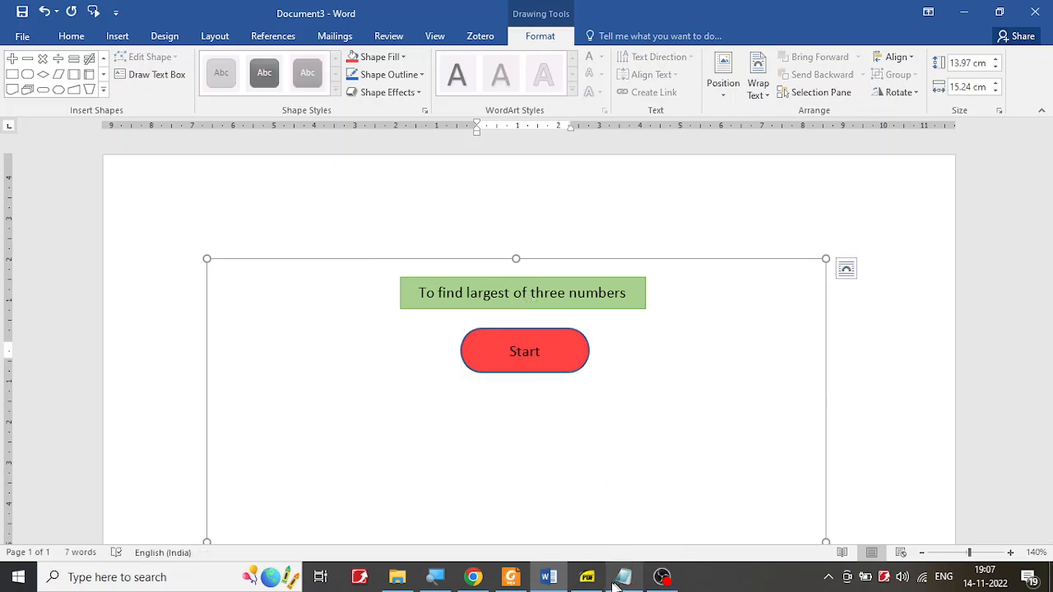
Step: Draw a flowchart Data parallelogram about 5 cm wide and 1.1 cm high below the Start terminator
{"action": "left_click", "coordinate": [586, 578]}
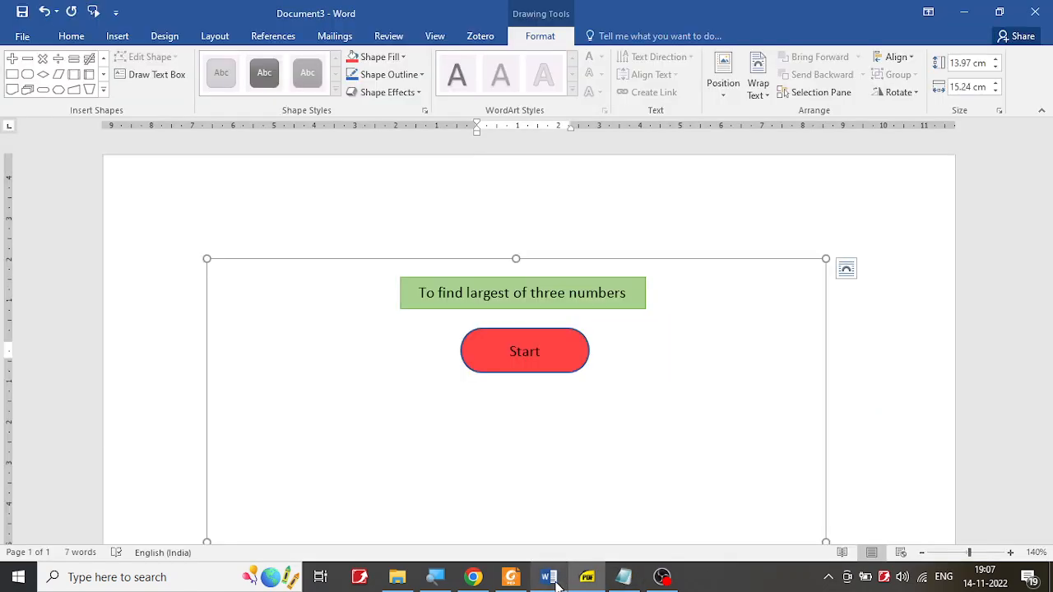
{"action": "left_click", "coordinate": [548, 578]}
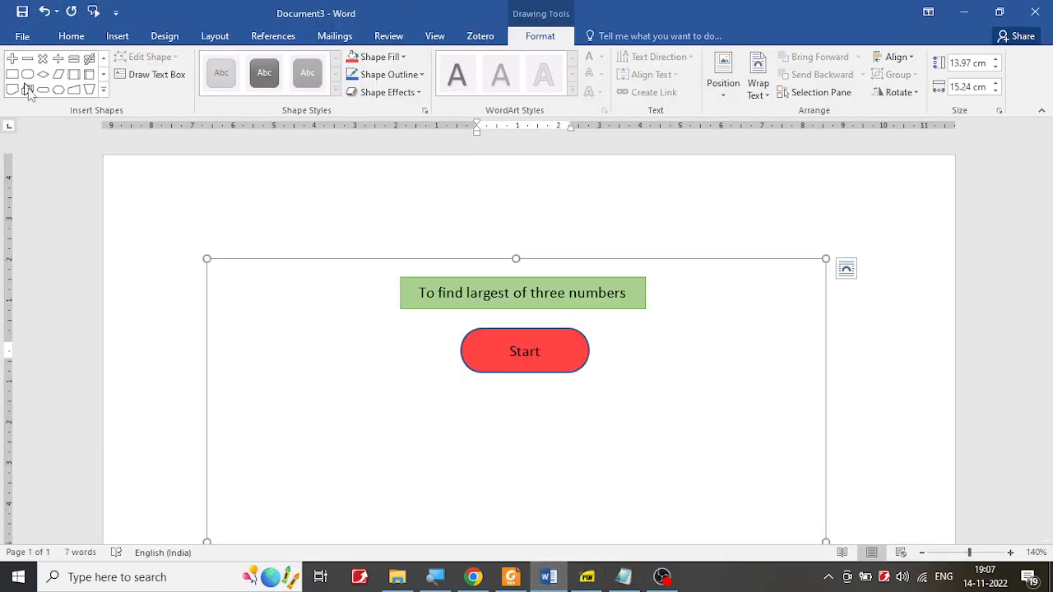
{"action": "left_click", "coordinate": [103, 90]}
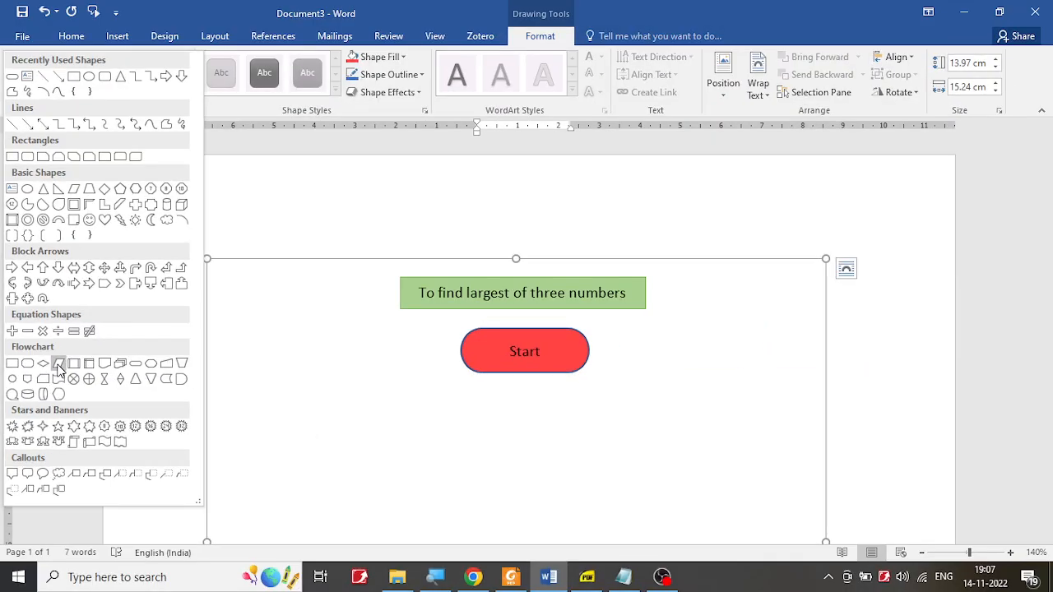
{"action": "left_click", "coordinate": [58, 364]}
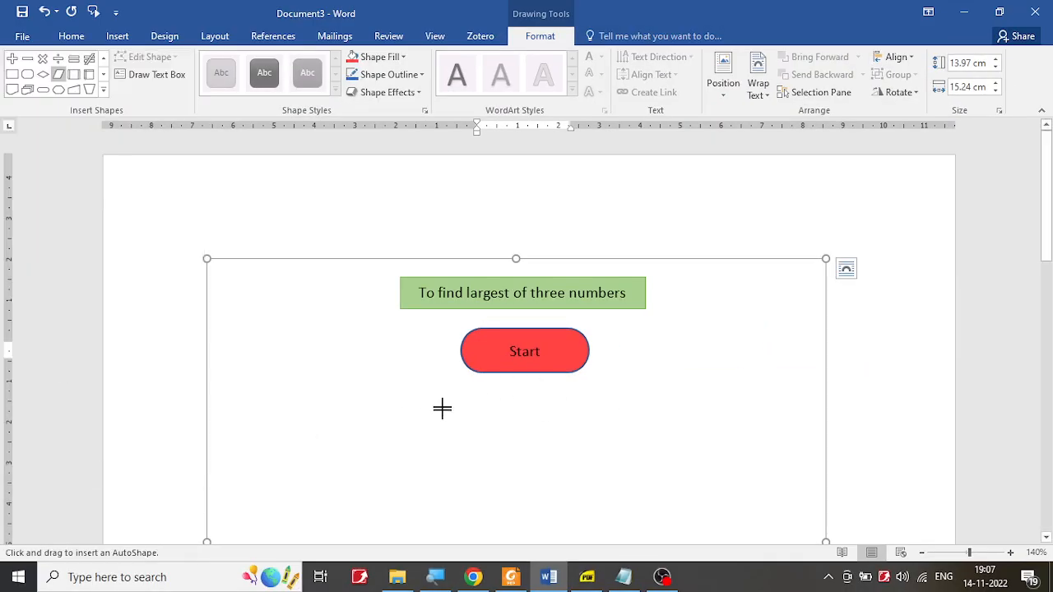
{"action": "mouse_move", "coordinate": [460, 408]}
{"action": "left_mouse_down"}
{"action": "mouse_move", "coordinate": [597, 428]}
{"action": "mouse_move", "coordinate": [603, 444]}
{"action": "mouse_move", "coordinate": [660, 439]}
{"action": "mouse_move", "coordinate": [665, 453]}
{"action": "mouse_move", "coordinate": [604, 437]}
{"action": "left_mouse_up"}
{"action": "right_click", "coordinate": [538, 437]}
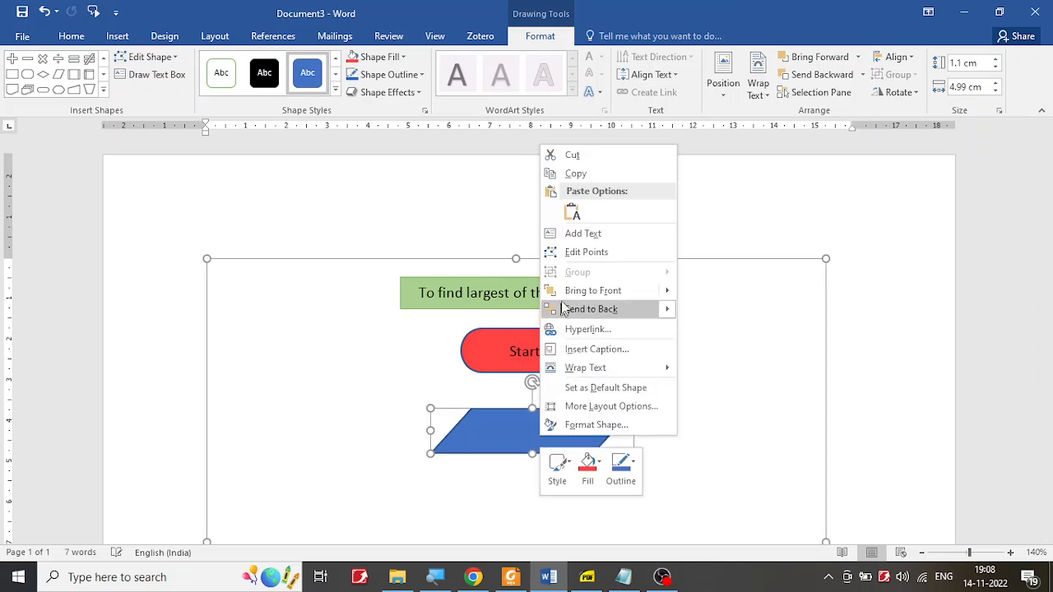
{"action": "left_click", "coordinate": [486, 456]}
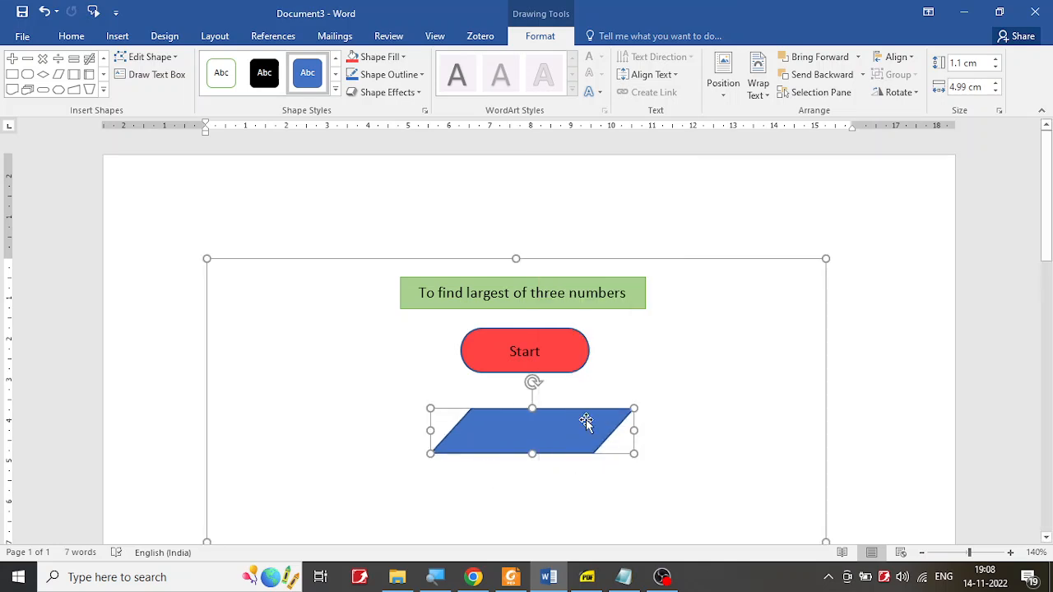
{"action": "scroll", "coordinate": [585, 430], "scroll_direction": "down", "scroll_amount": 1}
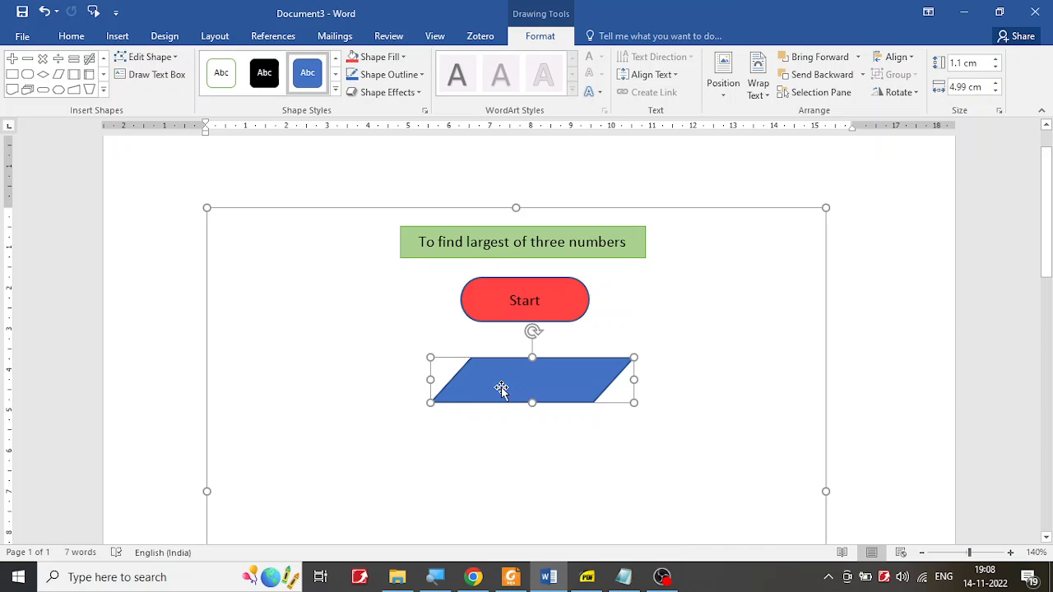
Step: Add the text "READ A, B, C" to the parallelogram and compare it with the reference flowchart
{"action": "right_click", "coordinate": [501, 388]}
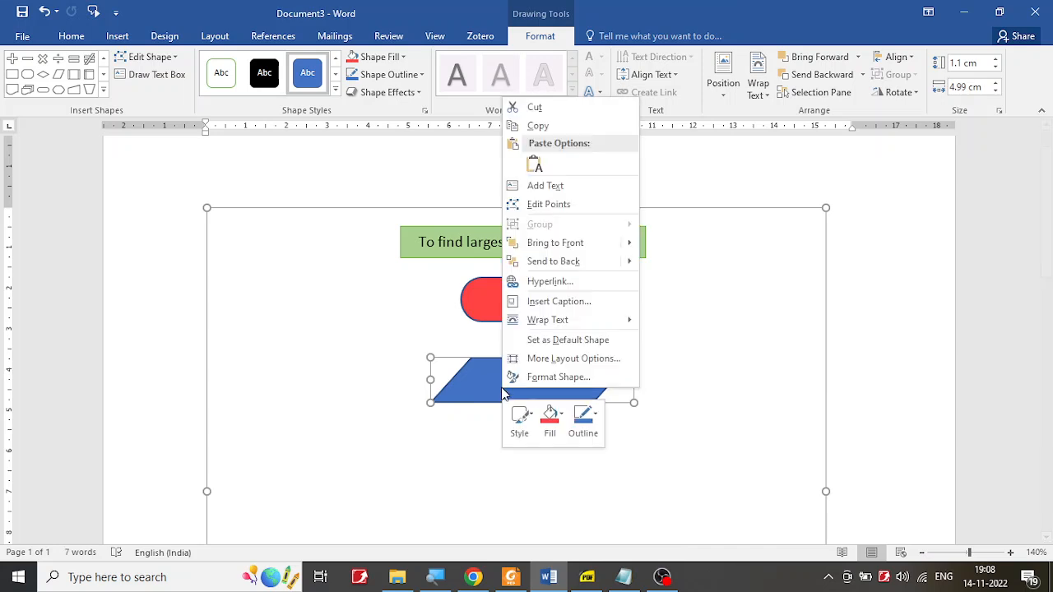
{"action": "left_click", "coordinate": [564, 195]}
{"action": "type", "text": "R"}
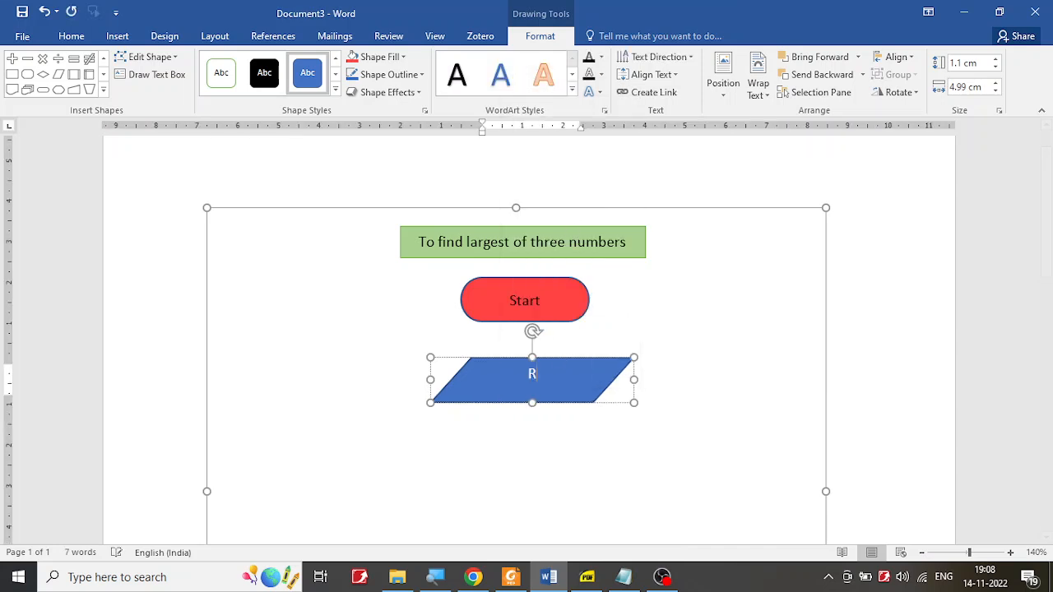
{"action": "type", "text": "EAD A, B<"}
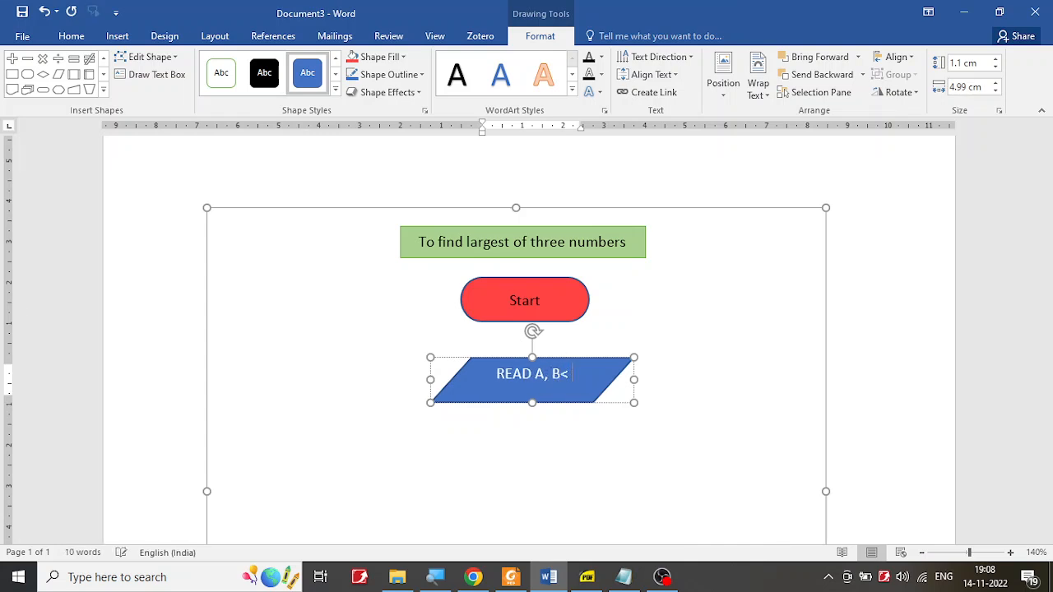
{"action": "type", "text": " C"}
{"action": "key", "text": "BackSpace"}
{"action": "key", "text": "BackSpace"}
{"action": "key", "text": "BackSpace"}
{"action": "type", "text": ", C"}
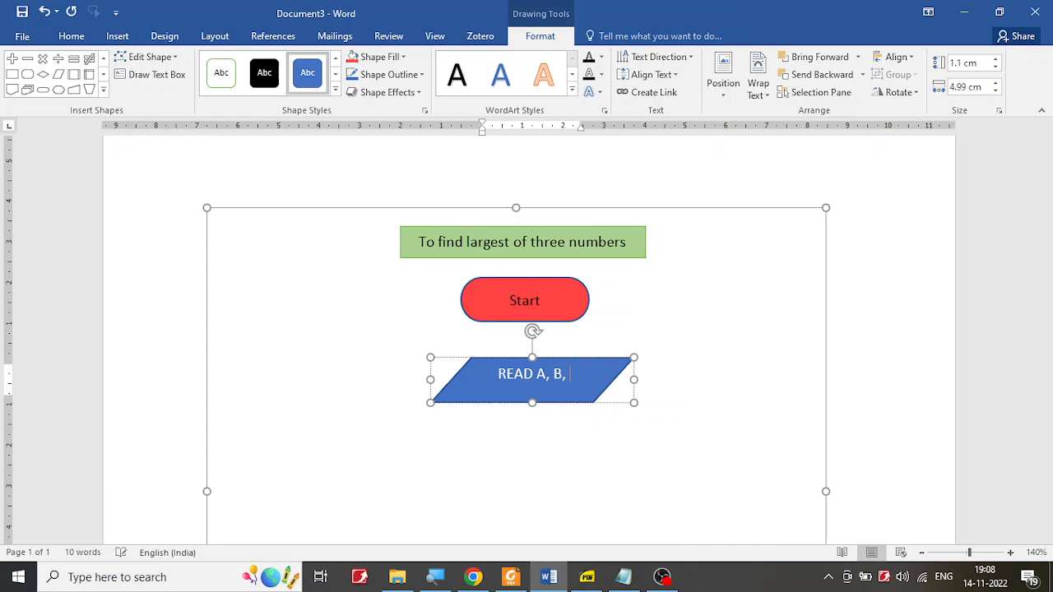
{"action": "left_click", "coordinate": [601, 578]}
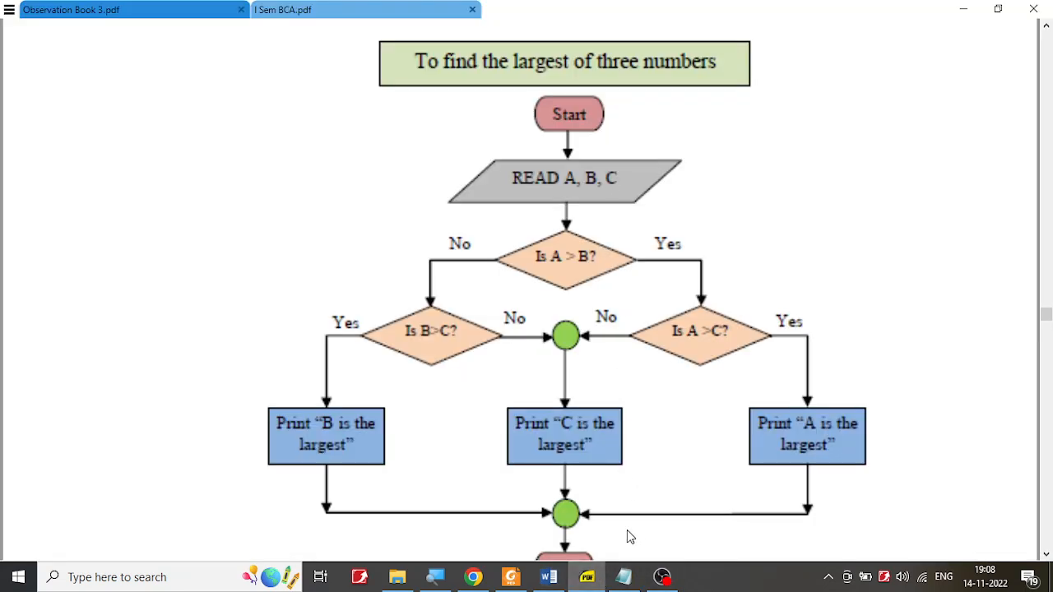
{"action": "left_click", "coordinate": [553, 574]}
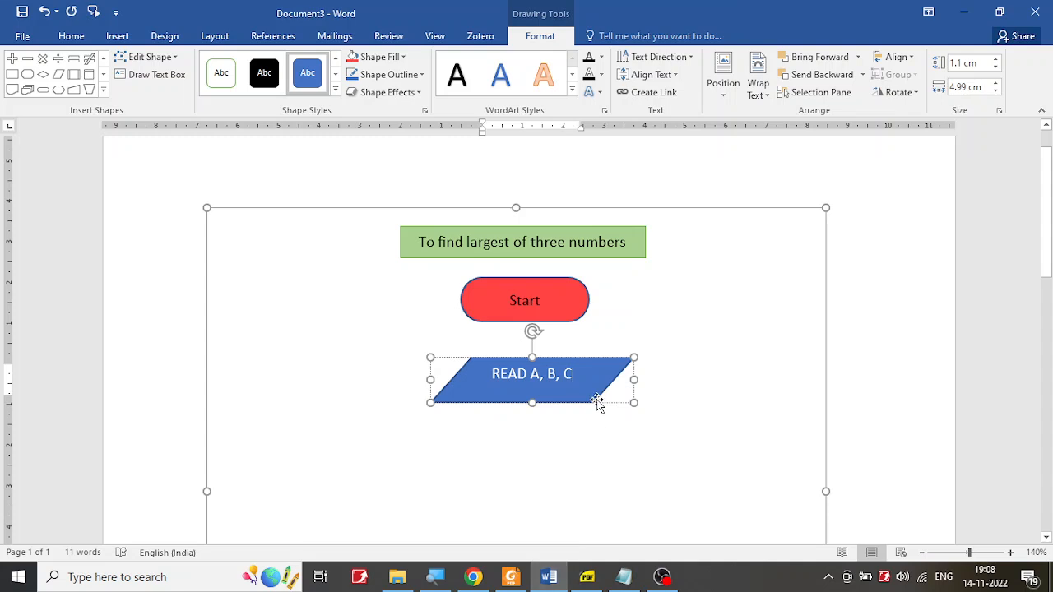
Step: Reduce the parallelogram's height to about 0.82 cm and fill it with a darker blue theme colour
{"action": "left_click_drag", "start_coordinate": [532, 402], "coordinate": [533, 392]}
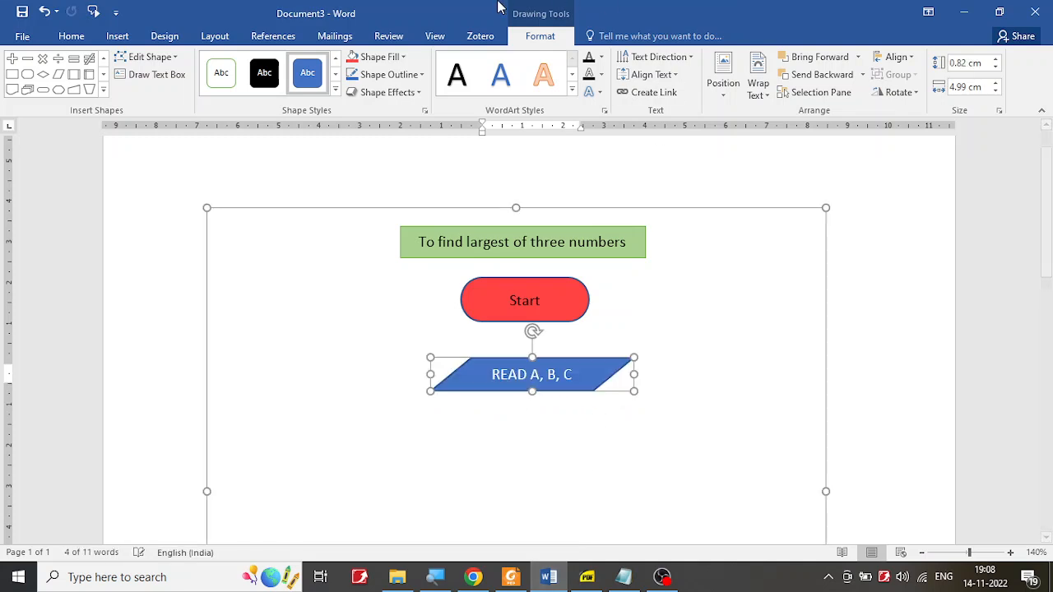
{"action": "left_click", "coordinate": [405, 56]}
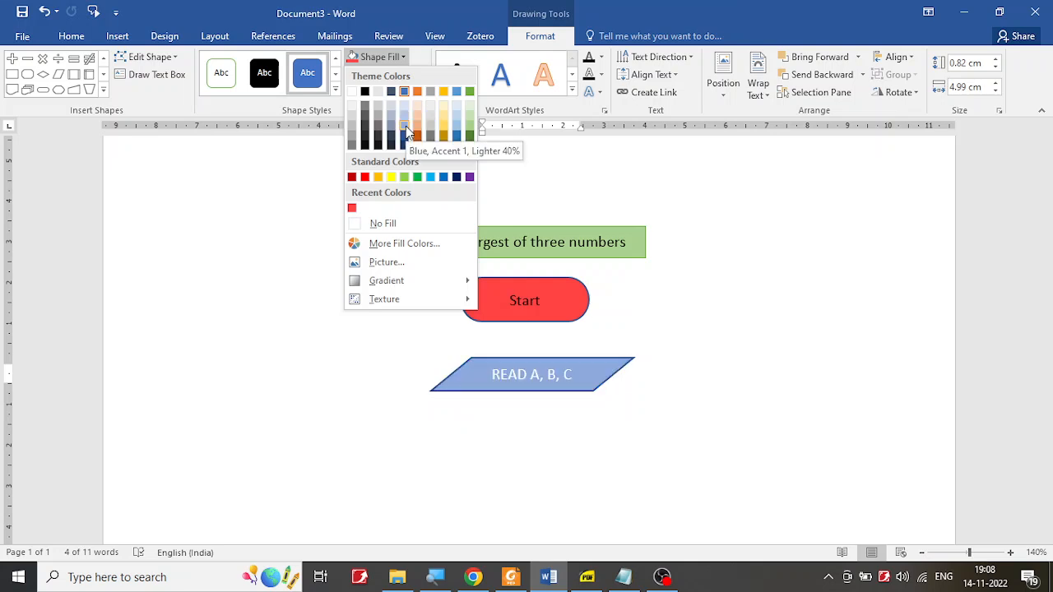
{"action": "left_click", "coordinate": [458, 138]}
{"action": "left_click", "coordinate": [593, 437]}
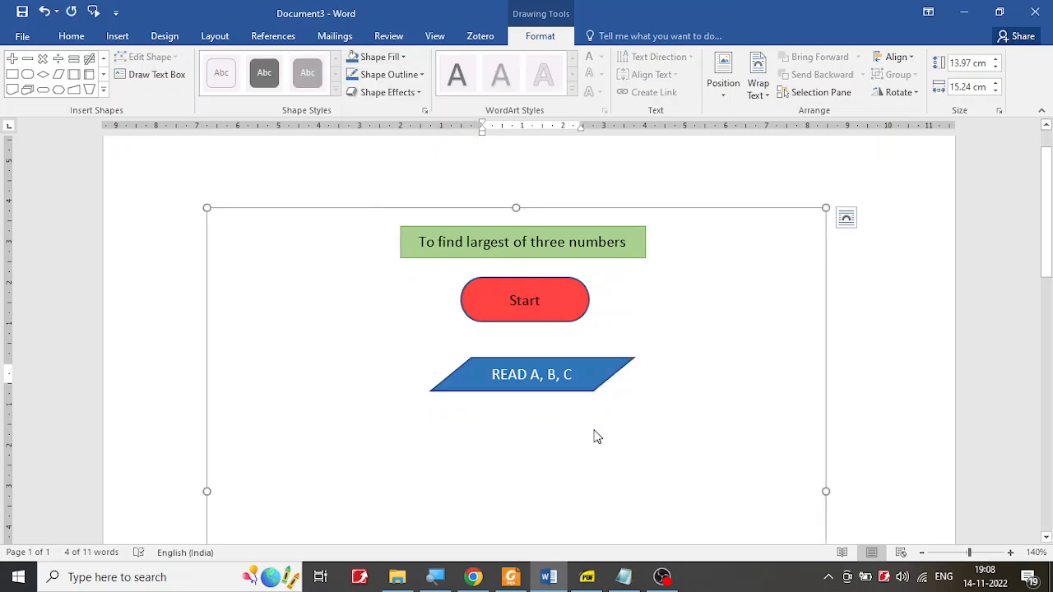
{"action": "left_click", "coordinate": [587, 576]}
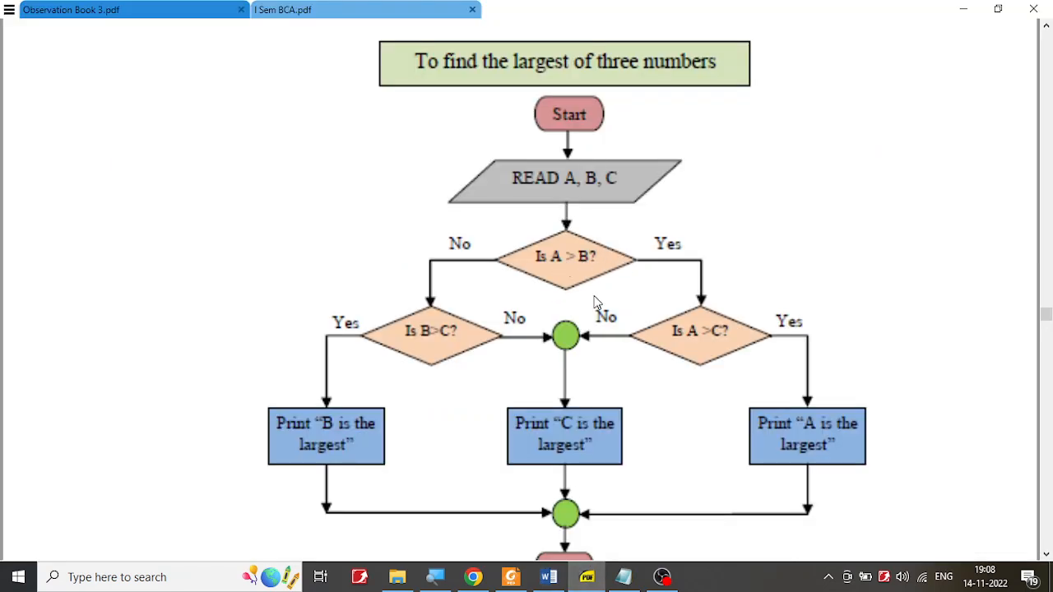
{"action": "left_click", "coordinate": [549, 578]}
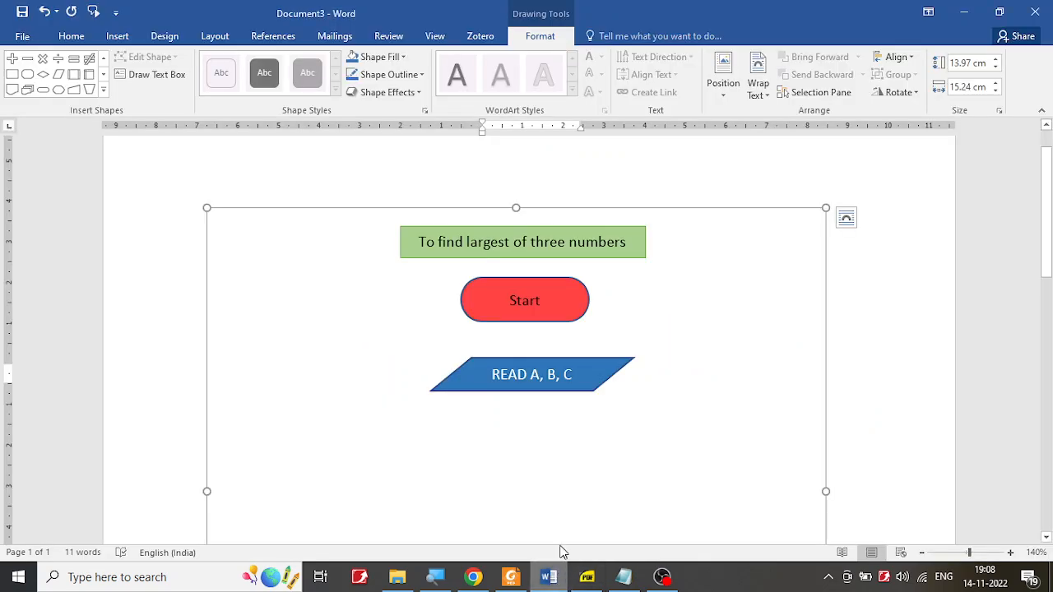
{"action": "left_click", "coordinate": [403, 57]}
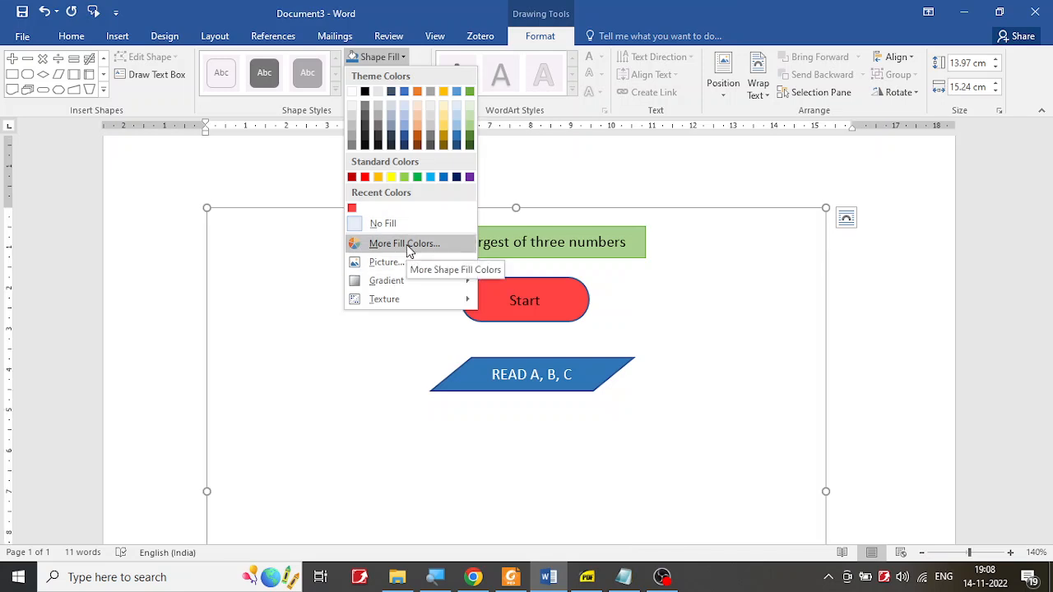
{"action": "left_click", "coordinate": [406, 245]}
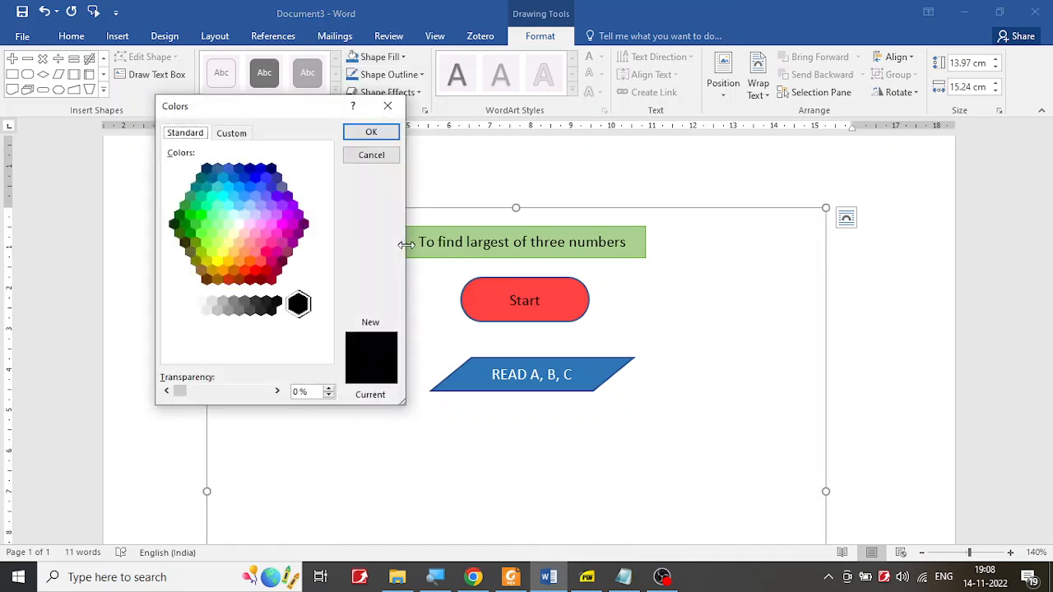
{"action": "left_click", "coordinate": [235, 134]}
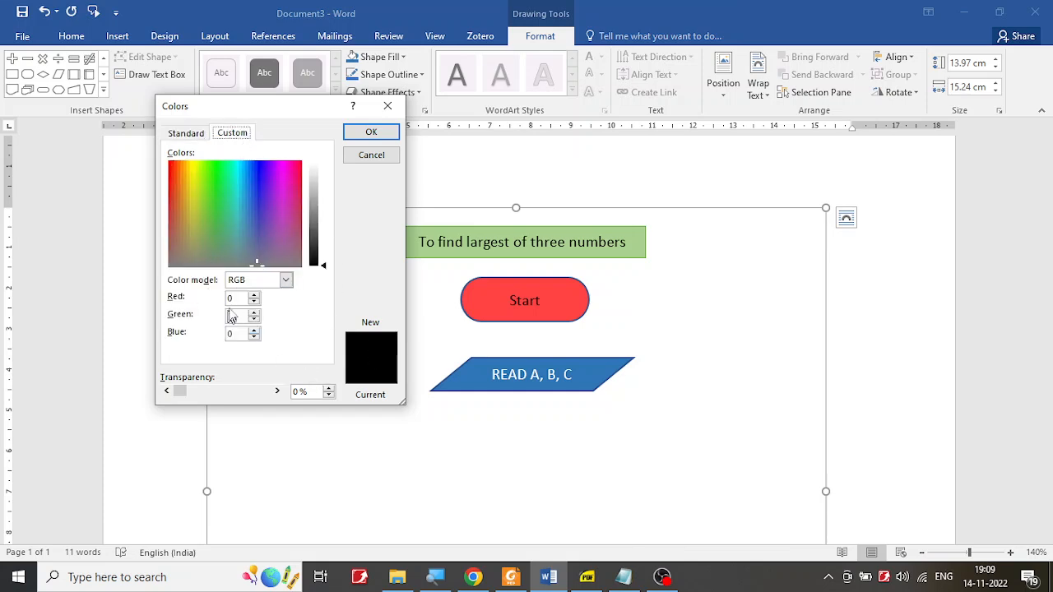
{"action": "left_click", "coordinate": [203, 136]}
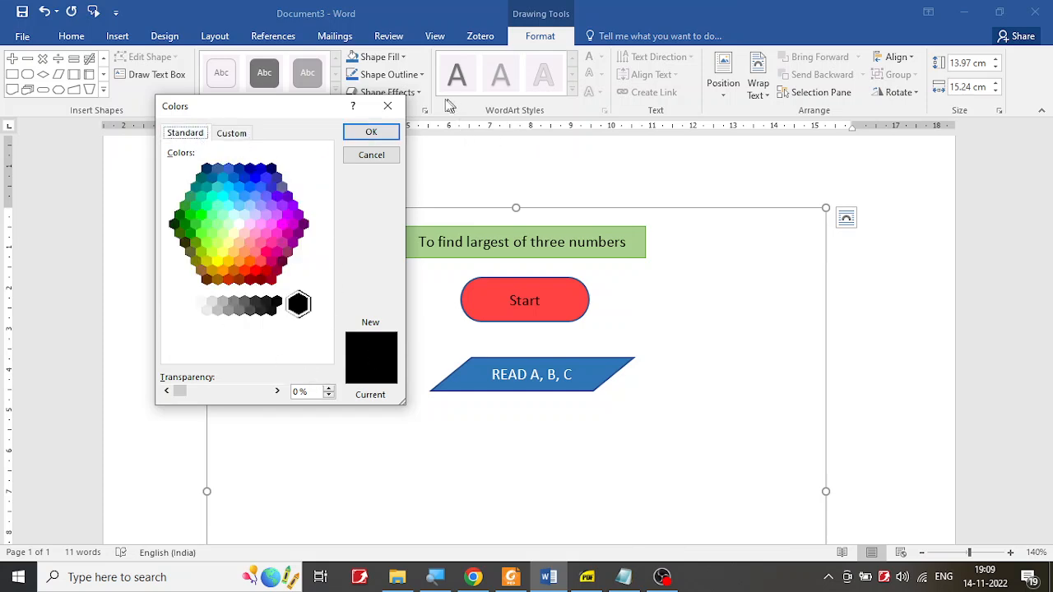
{"action": "left_click", "coordinate": [387, 106]}
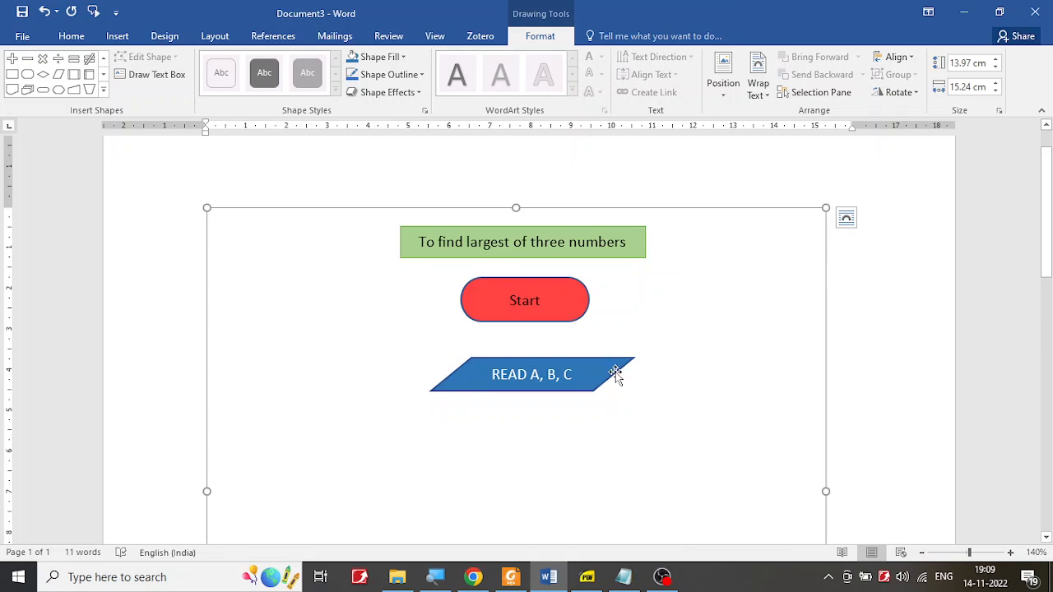
Step: Move the "READ A, B, C" parallelogram closer to the Start terminator, centred beneath it, and check the reference flowchart
{"action": "mouse_move", "coordinate": [615, 375]}
{"action": "left_mouse_down"}
{"action": "mouse_move", "coordinate": [615, 359]}
{"action": "mouse_move", "coordinate": [610, 366]}
{"action": "left_mouse_up"}
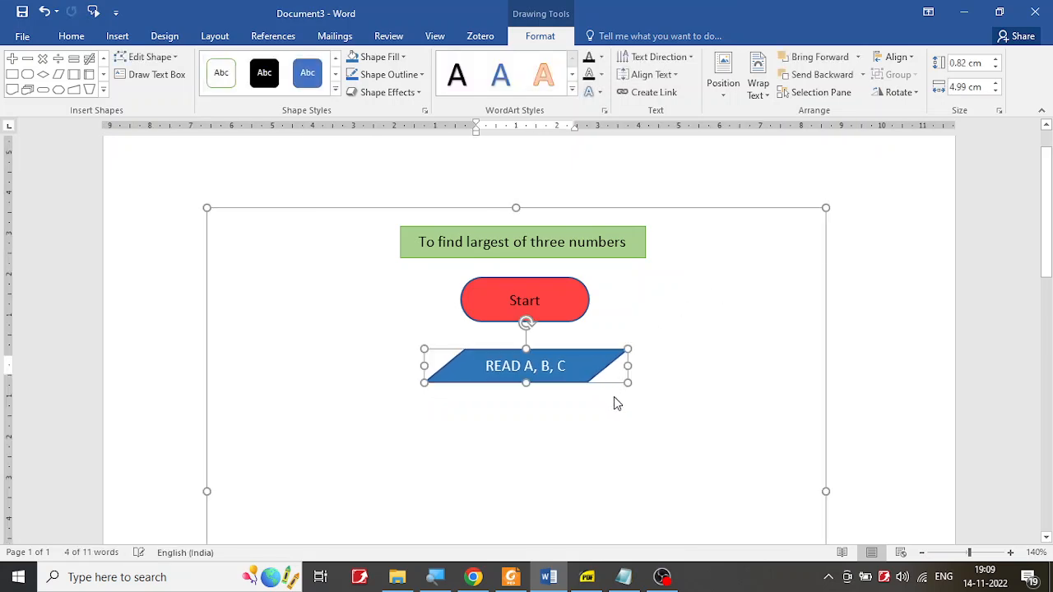
{"action": "left_click", "coordinate": [586, 577]}
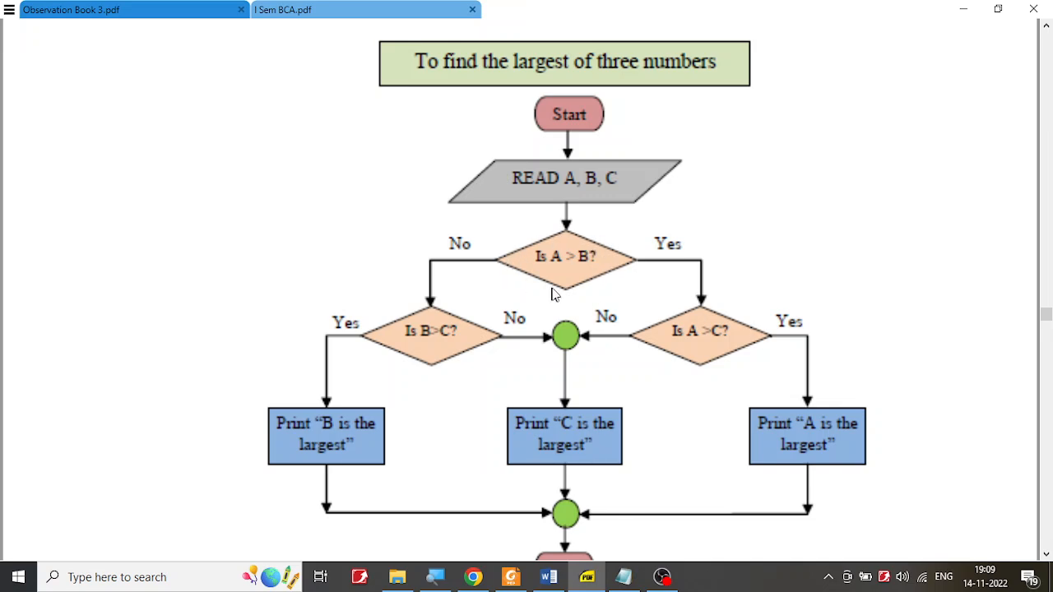
{"action": "left_click", "coordinate": [549, 577]}
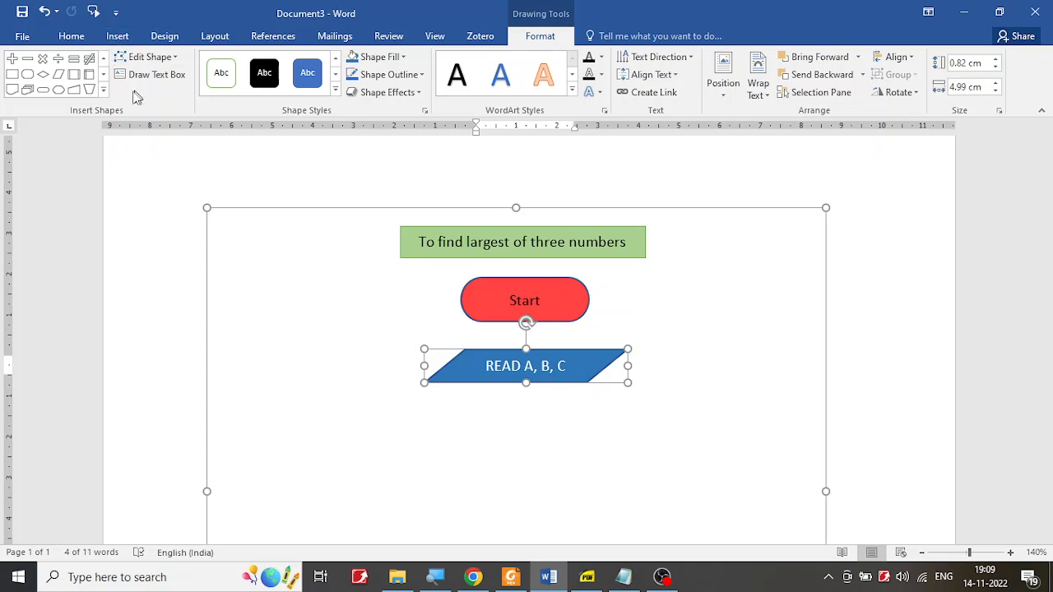
Step: Draw a flowchart Decision diamond about 3.6 cm wide and 2.5 cm high and centre it below the parallelogram
{"action": "left_click", "coordinate": [104, 91]}
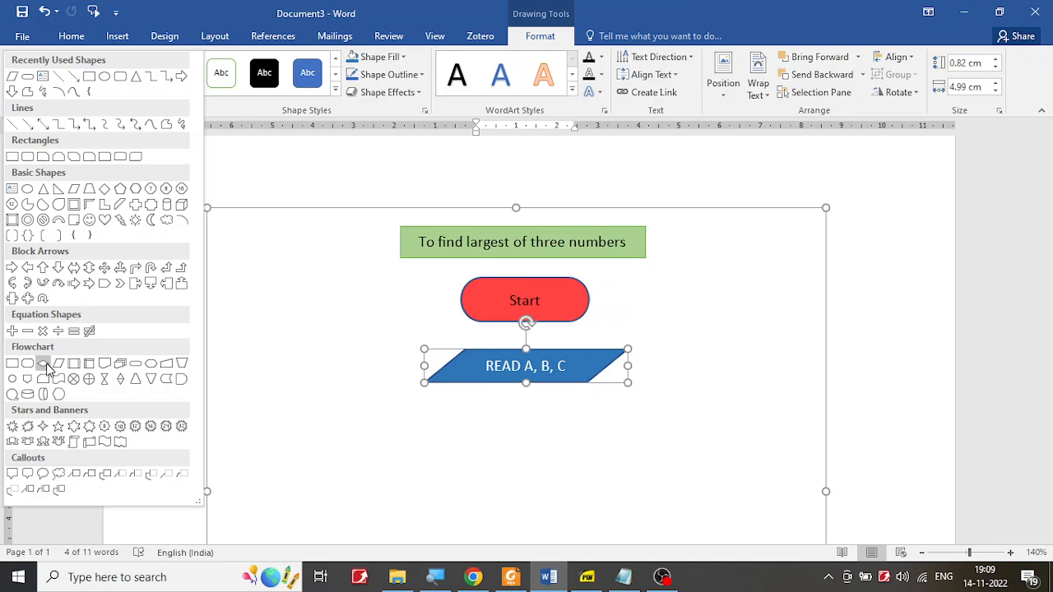
{"action": "left_click", "coordinate": [93, 363]}
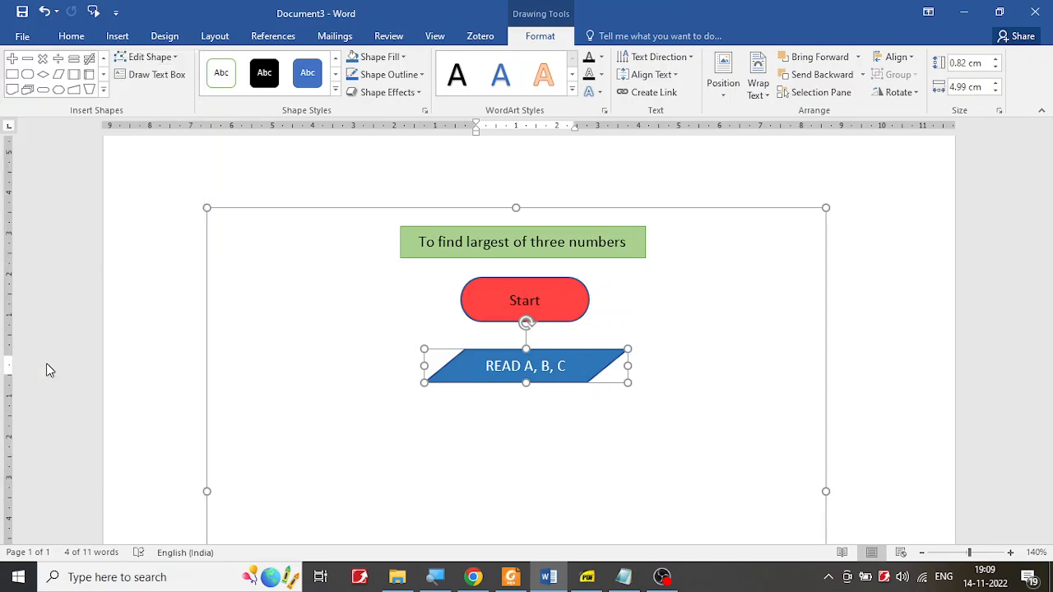
{"action": "mouse_move", "coordinate": [496, 409]}
{"action": "left_mouse_down"}
{"action": "mouse_move", "coordinate": [567, 475]}
{"action": "mouse_move", "coordinate": [638, 496]}
{"action": "mouse_move", "coordinate": [643, 509]}
{"action": "left_mouse_up"}
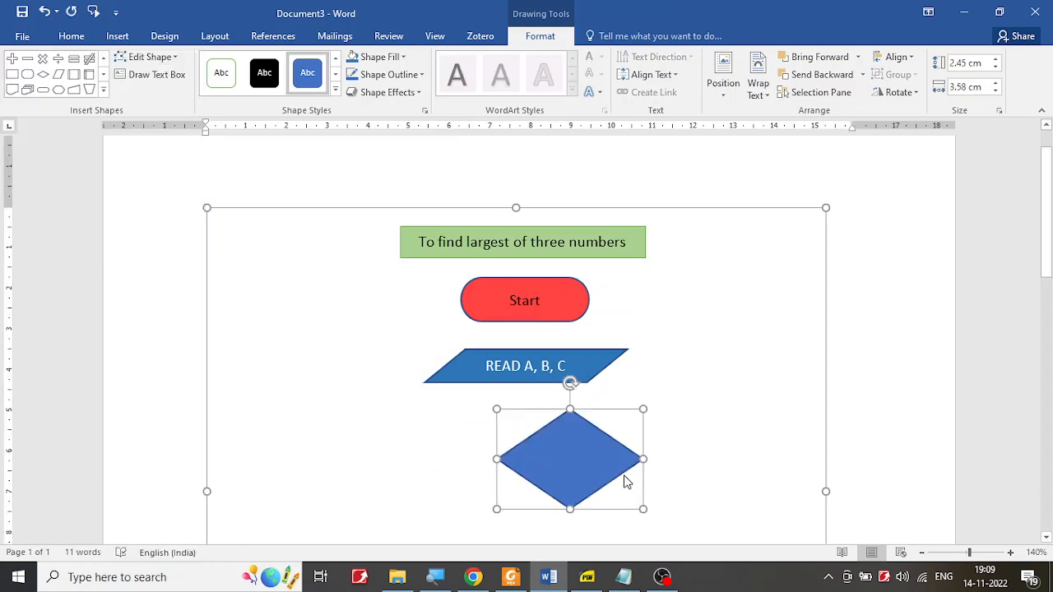
{"action": "mouse_move", "coordinate": [628, 463]}
{"action": "left_mouse_down"}
{"action": "mouse_move", "coordinate": [607, 467]}
{"action": "mouse_move", "coordinate": [585, 441]}
{"action": "mouse_move", "coordinate": [583, 459]}
{"action": "left_mouse_up"}
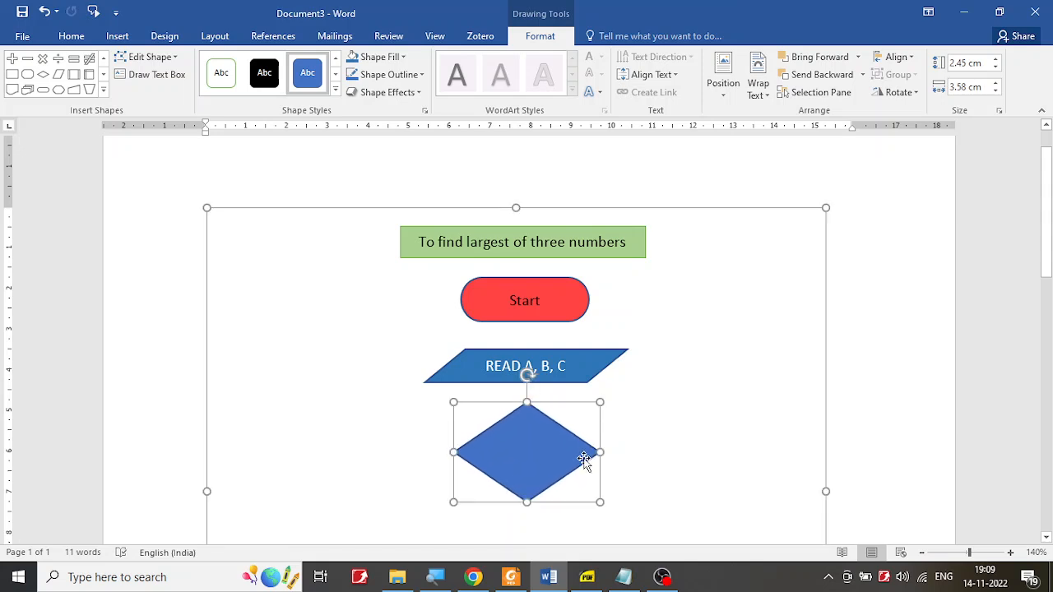
{"action": "scroll", "coordinate": [606, 463], "scroll_direction": "down", "scroll_amount": 2}
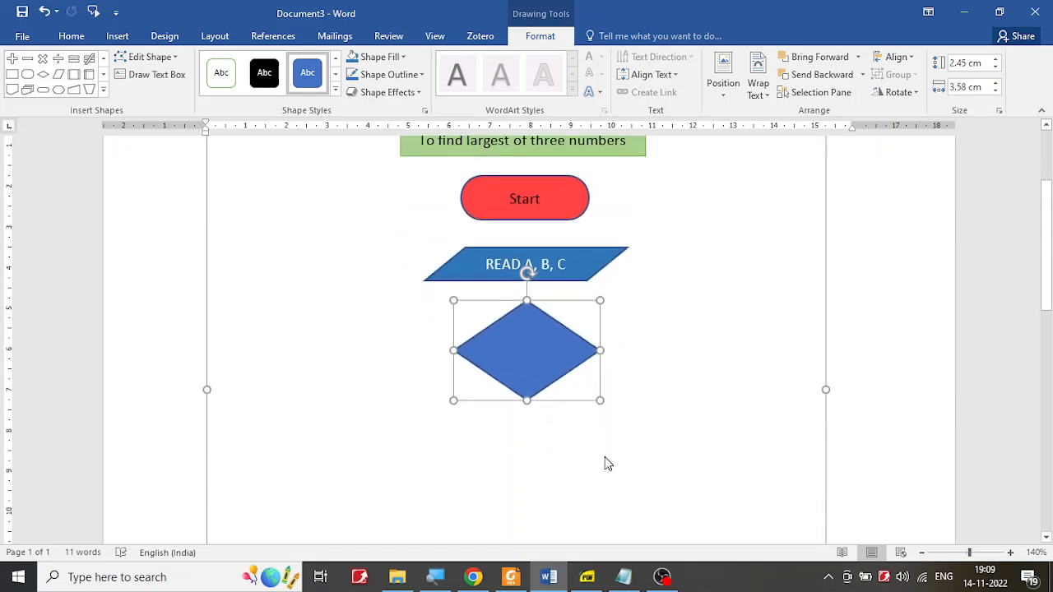
Step: Add the text "Is A> B?" to the decision diamond, checking the wording against the reference flowchart
{"action": "left_click", "coordinate": [589, 579]}
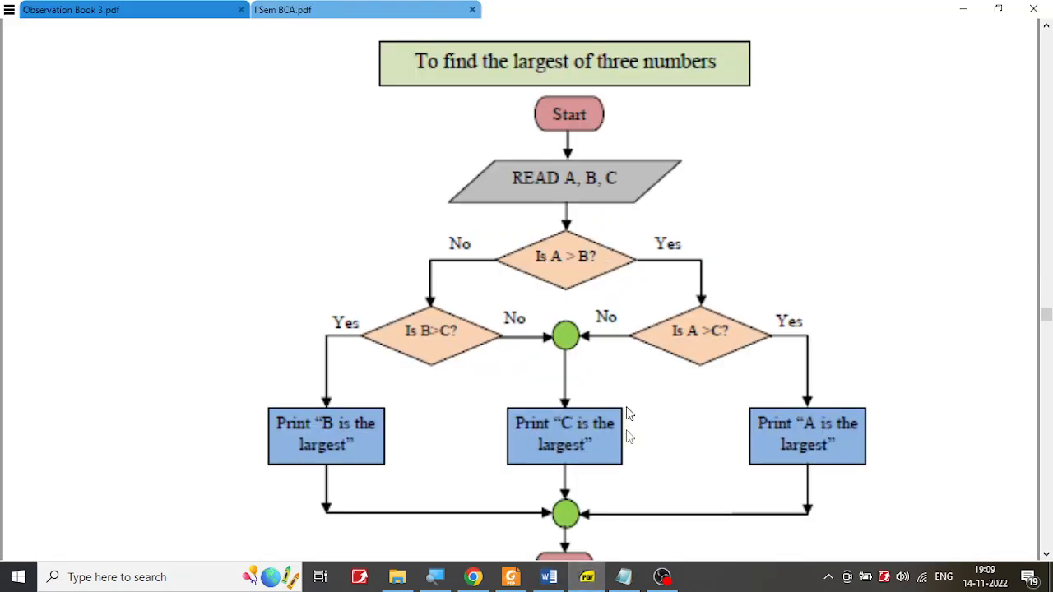
{"action": "left_click", "coordinate": [592, 579]}
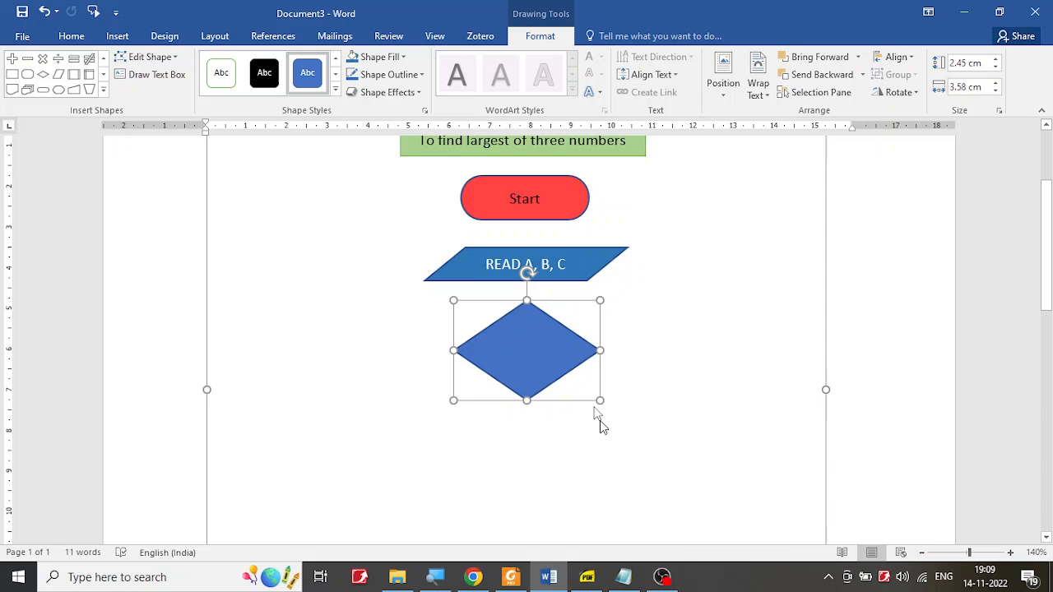
{"action": "right_click", "coordinate": [546, 336]}
{"action": "left_click", "coordinate": [642, 134]}
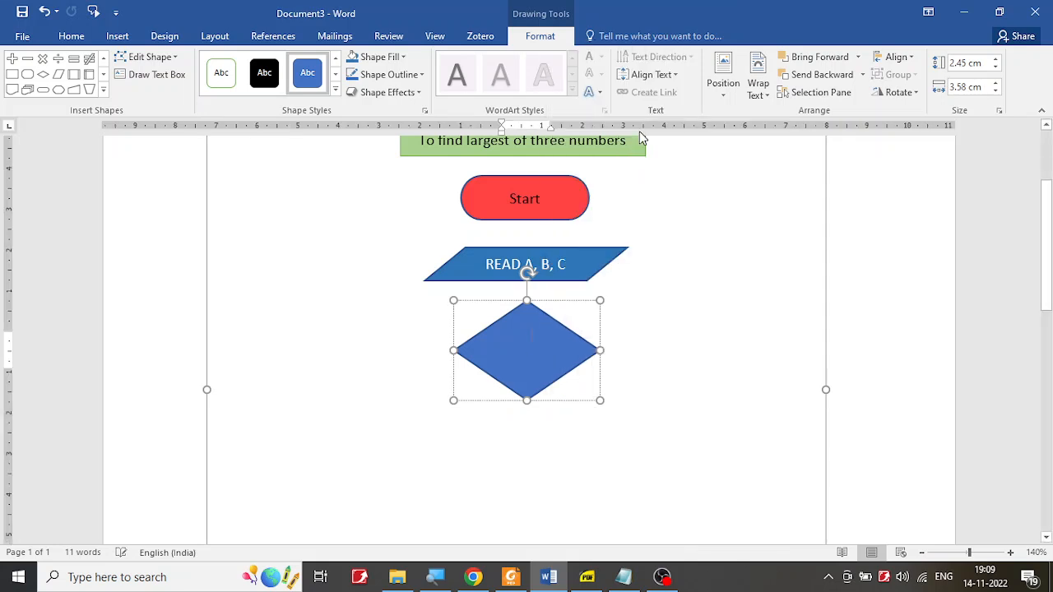
{"action": "type", "text": "Is A"}
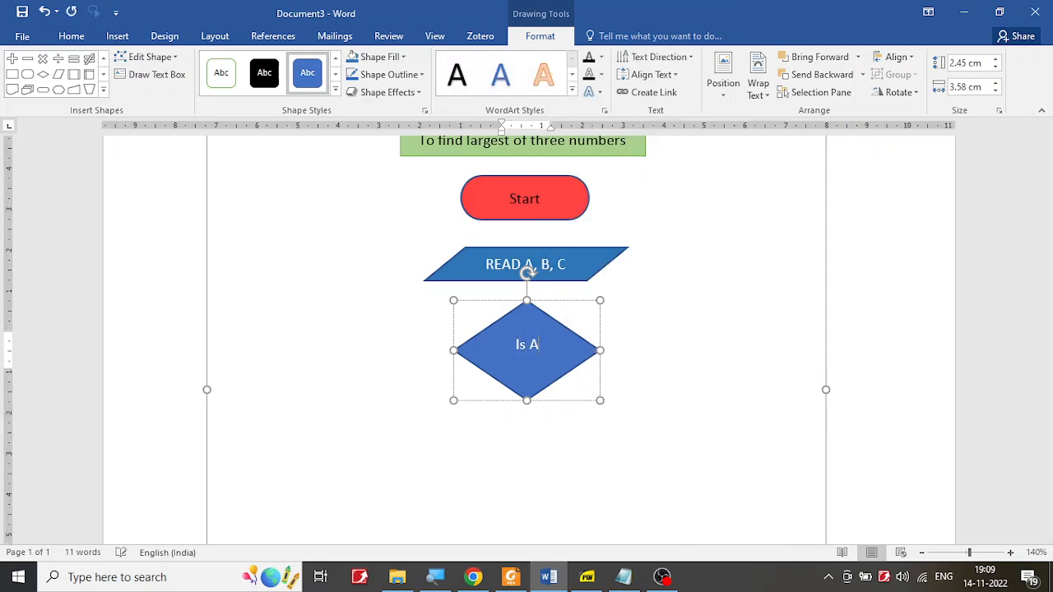
{"action": "type", "text": "> B?"}
{"action": "left_click", "coordinate": [584, 578]}
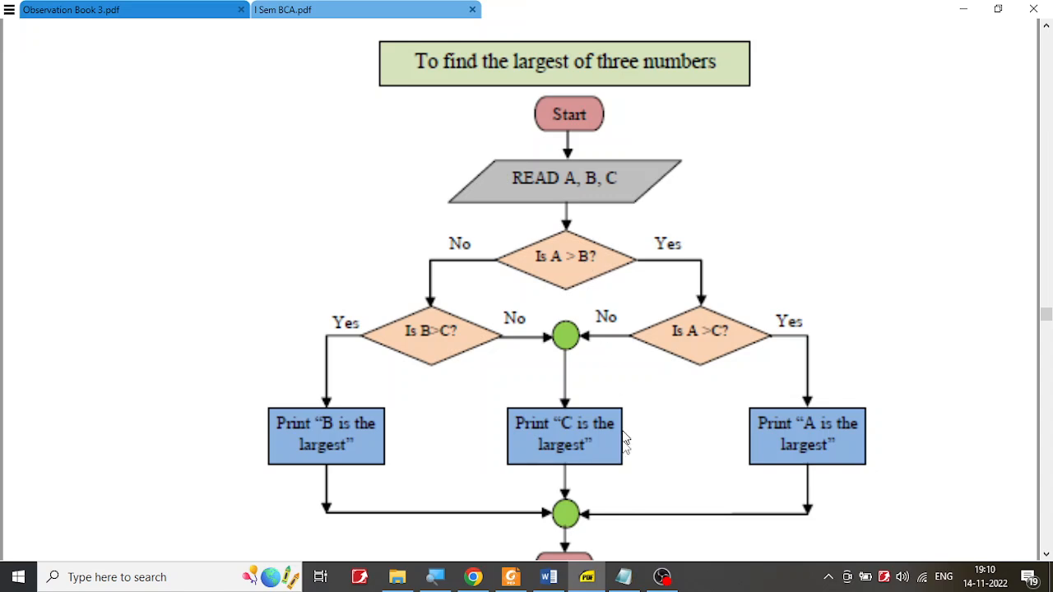
{"action": "left_click", "coordinate": [591, 579]}
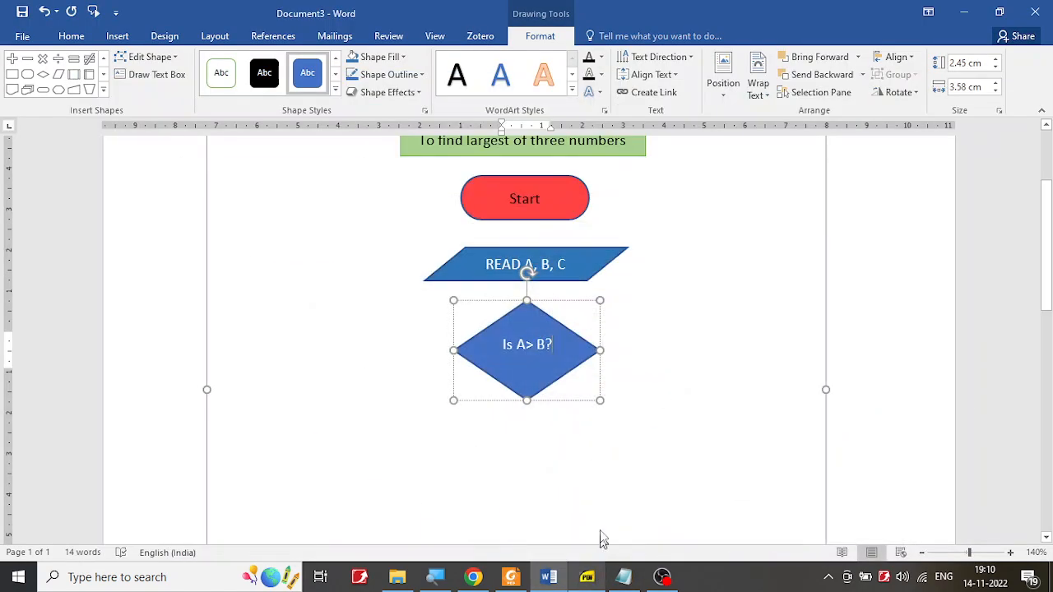